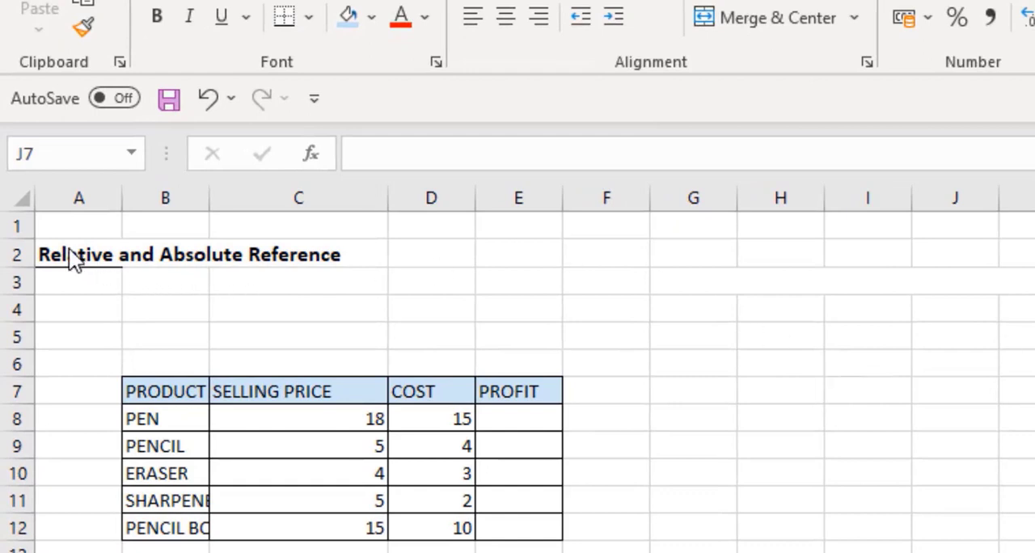
# Examine the worksheet title and the selling price and cost values in the product table.
pyautogui.moveTo(69, 248); pyautogui.dragTo(322, 242)
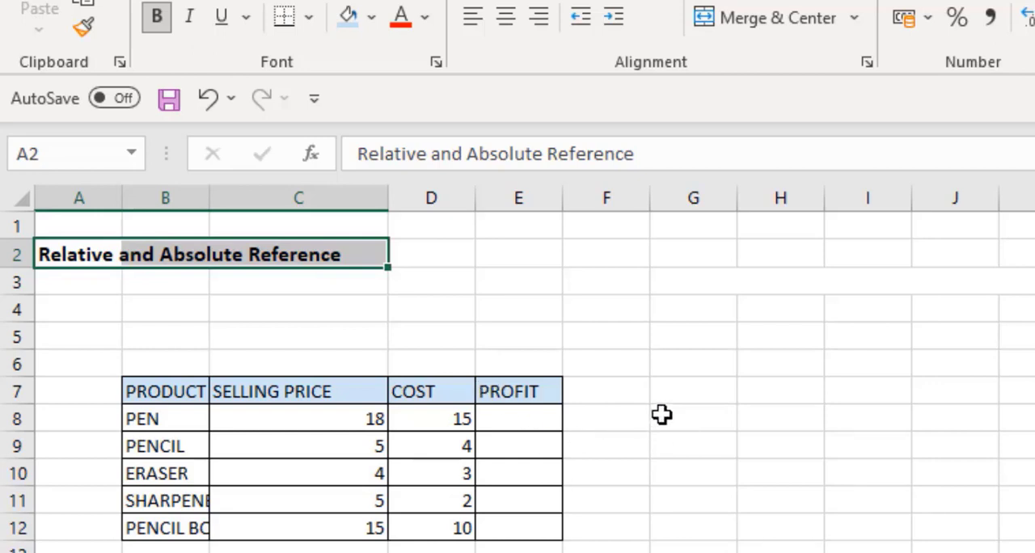
pyautogui.click(661, 414)
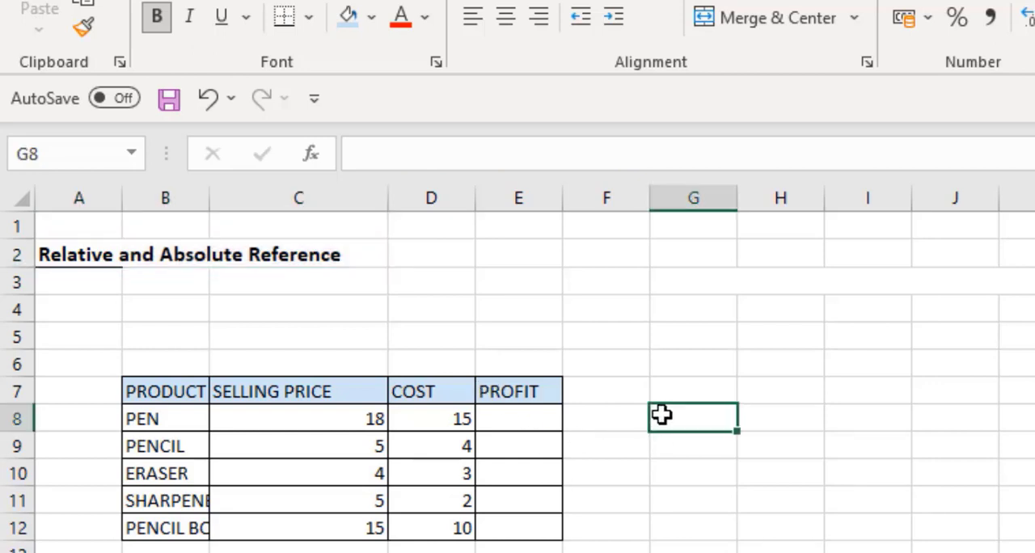
pyautogui.click(331, 414)
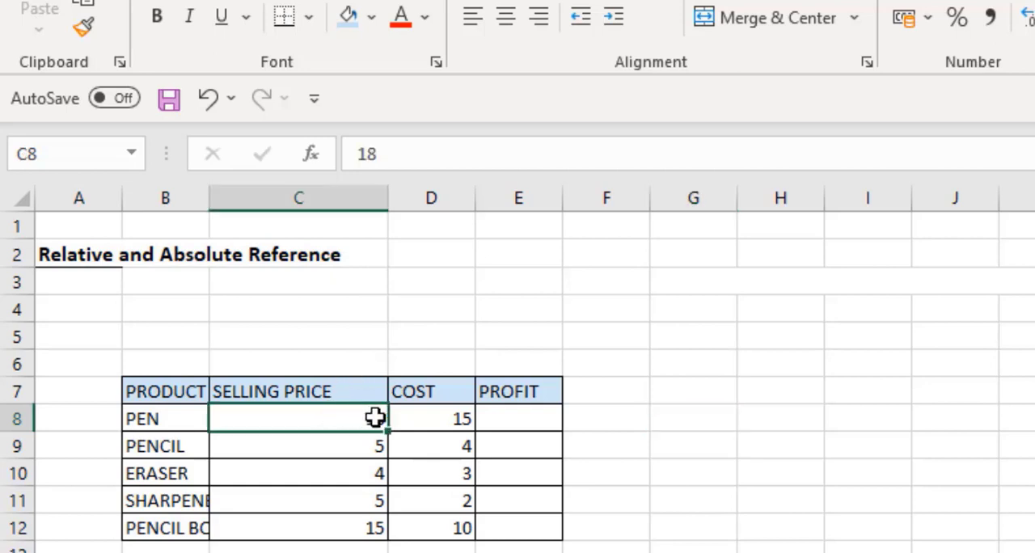
pyautogui.click(437, 419)
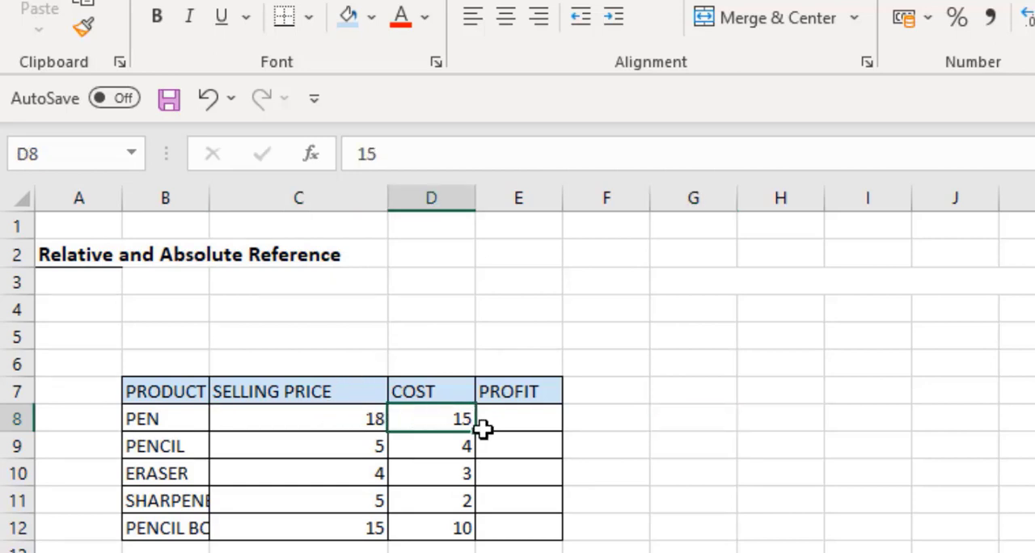
# Enter the formula =C8-D8 in the PEN row's PROFIT cell to subtract cost from selling price.
pyautogui.click(511, 422)
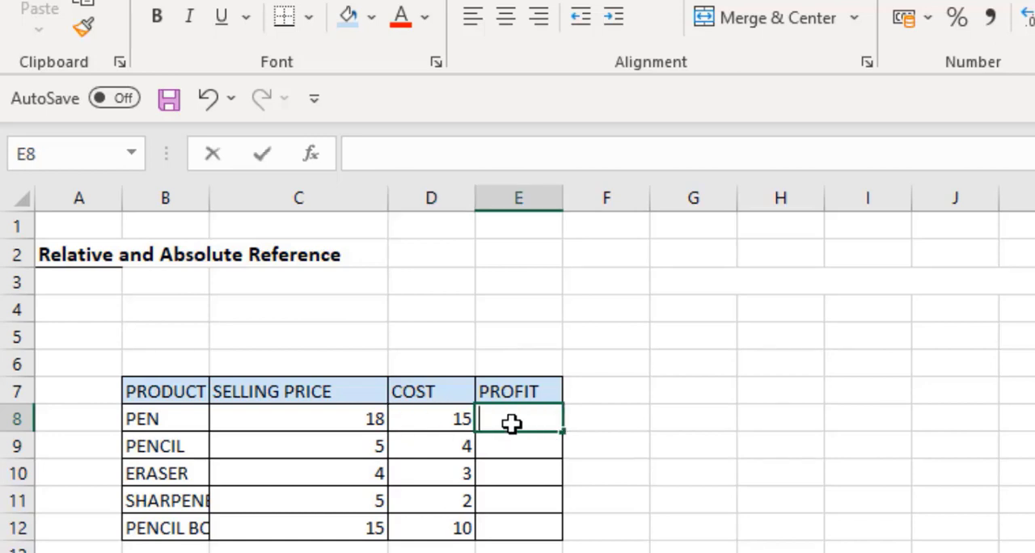
pyautogui.write('=')
pyautogui.click(354, 414)
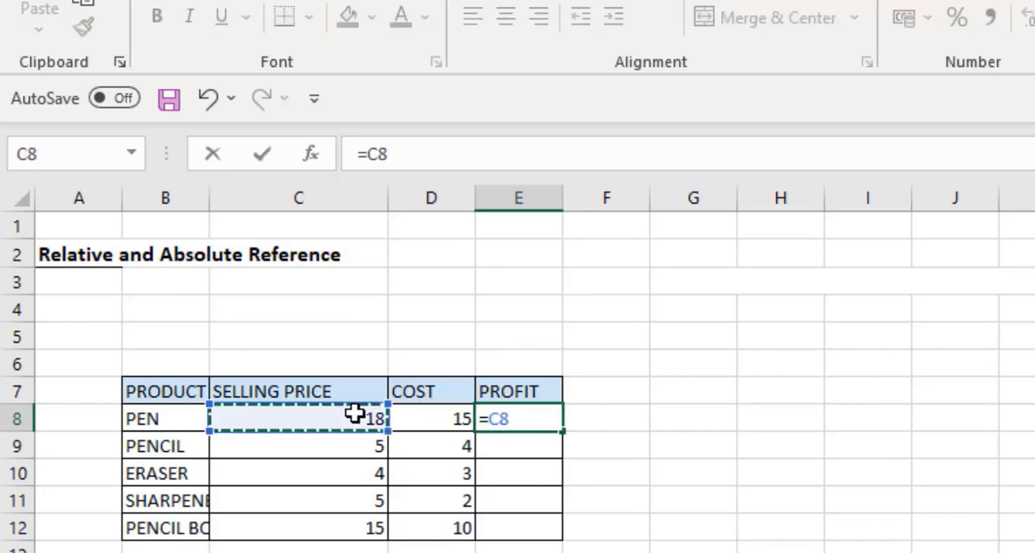
pyautogui.write('-')
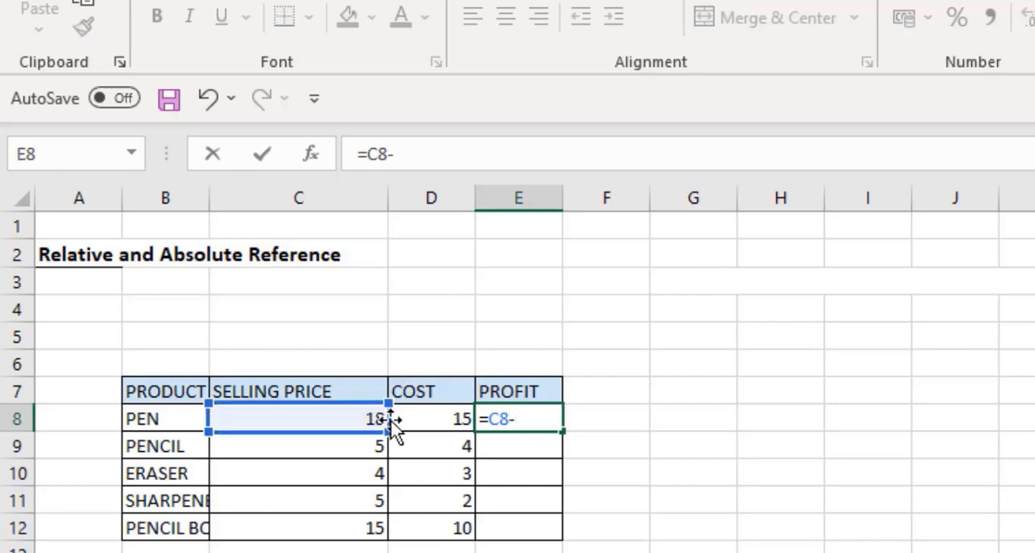
pyautogui.click(423, 418)
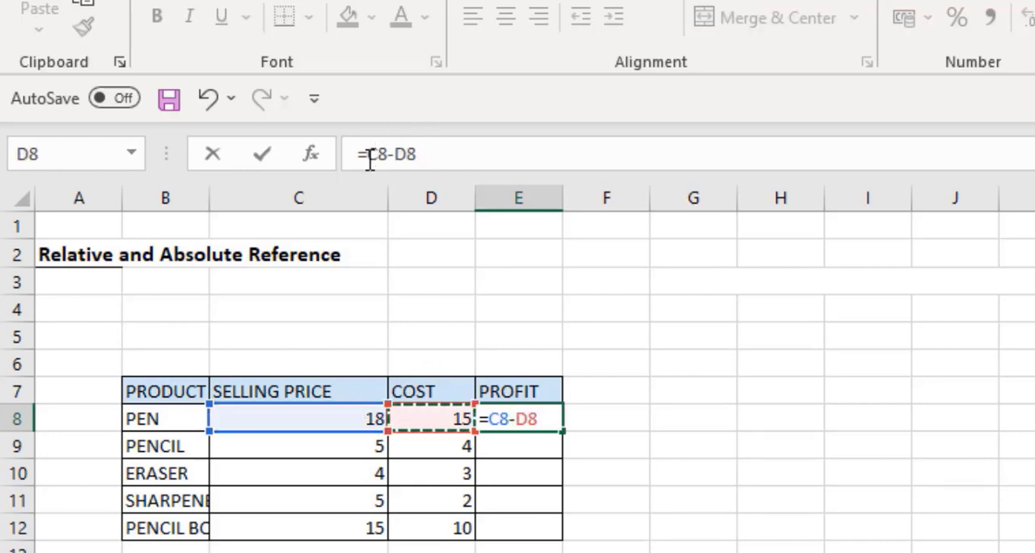
pyautogui.moveTo(368, 157); pyautogui.dragTo(417, 155)
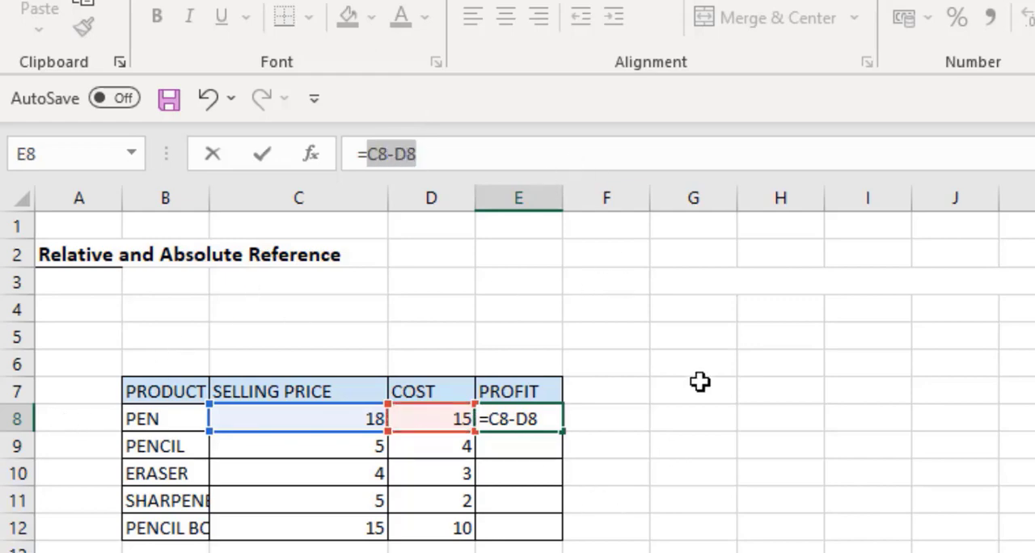
pyautogui.press('Return')
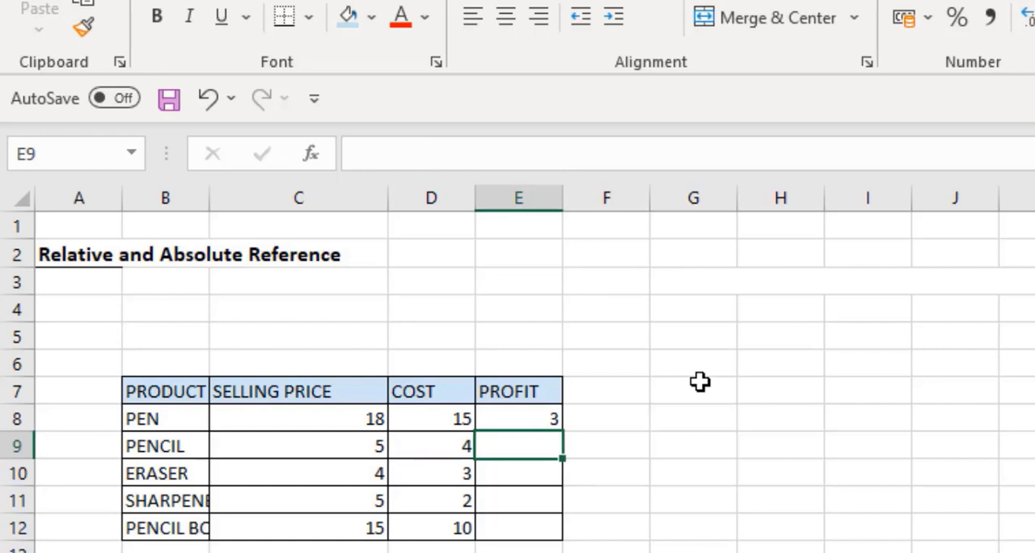
# Copy the profit formula down the PROFIT column through the PENCIL BOX row.
pyautogui.click(519, 410)
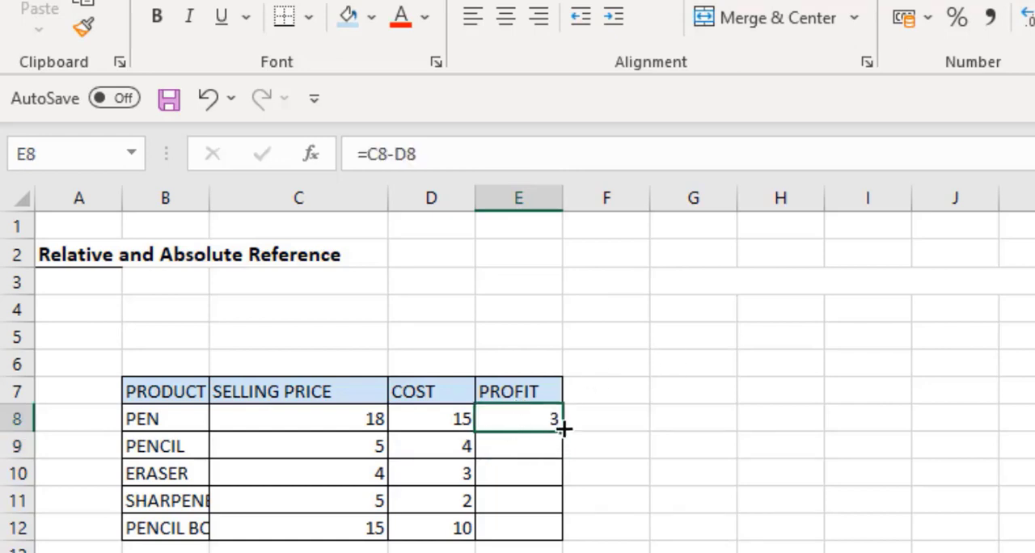
pyautogui.moveTo(563, 437); pyautogui.dragTo(565, 460)
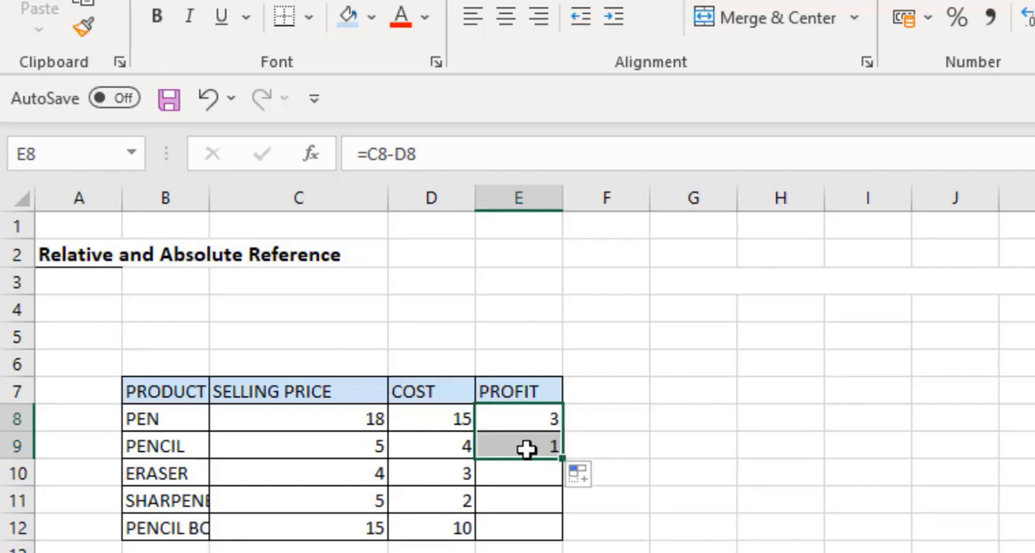
pyautogui.click(526, 450)
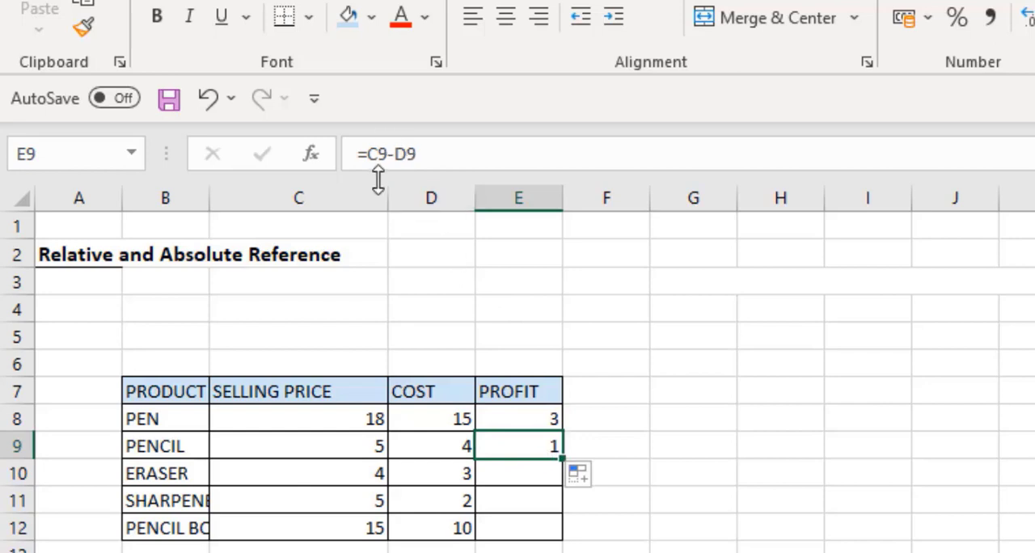
pyautogui.click(526, 414)
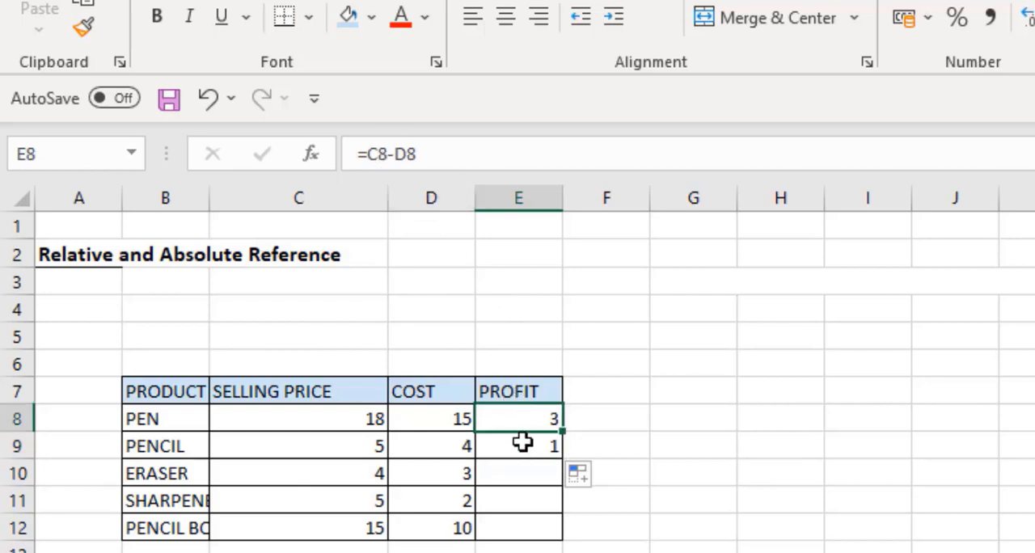
pyautogui.click(522, 441)
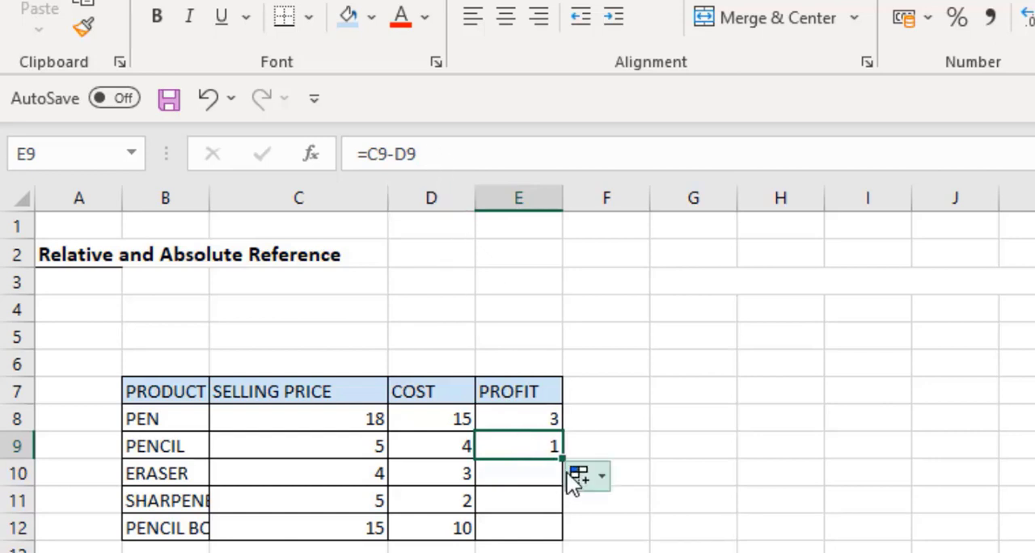
pyautogui.moveTo(561, 474); pyautogui.dragTo(561, 535)
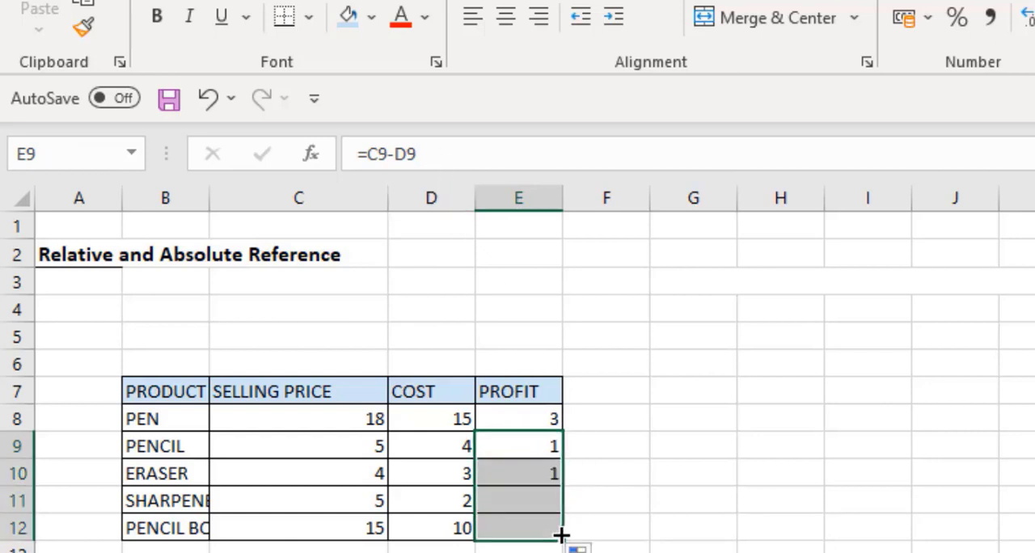
# Inspect the copied profit formulas in each row of the PROFIT column and their referenced cells.
pyautogui.click(533, 471)
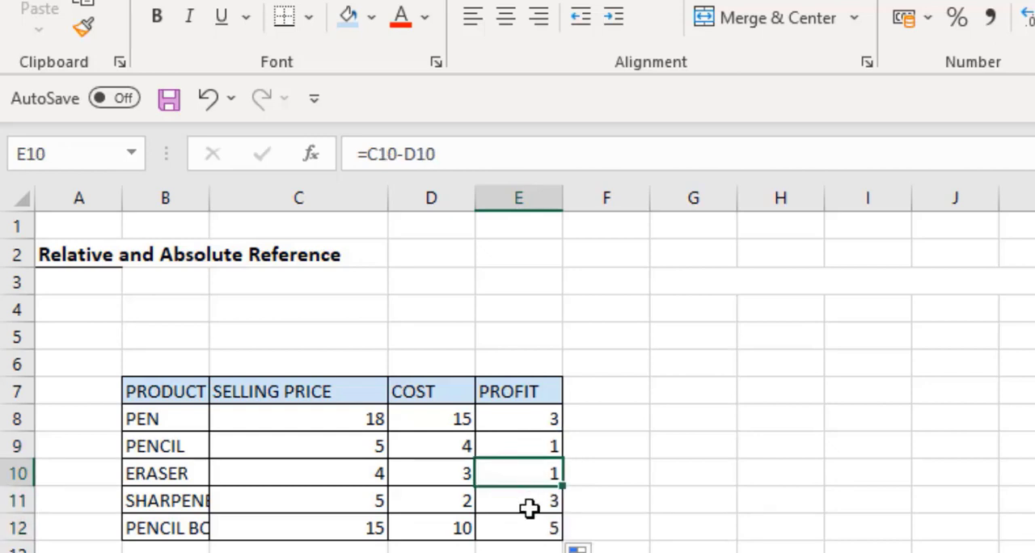
pyautogui.click(528, 507)
pyautogui.click(528, 533)
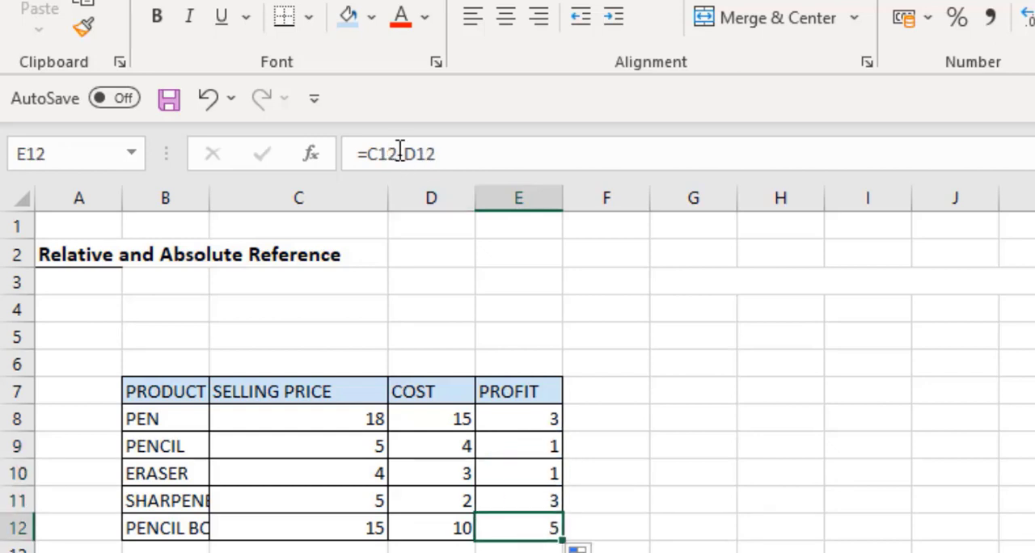
pyautogui.moveTo(524, 419); pyautogui.dragTo(529, 518)
pyautogui.click(529, 518)
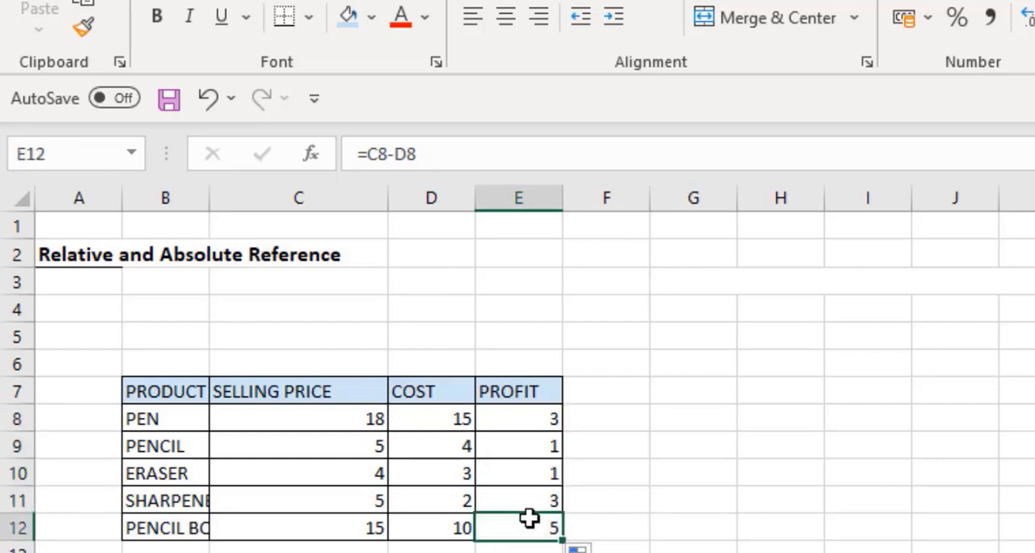
pyautogui.click(447, 528)
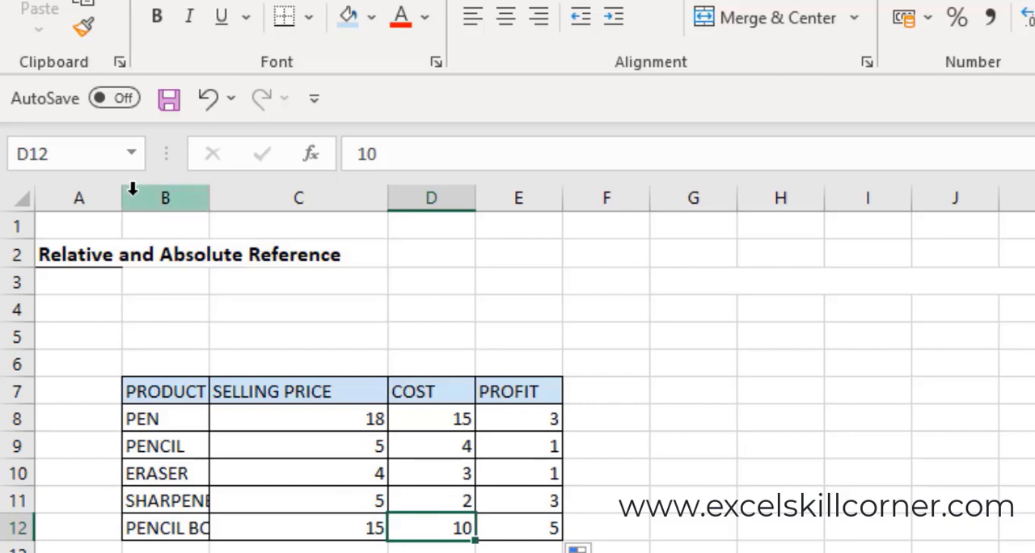
pyautogui.click(516, 524)
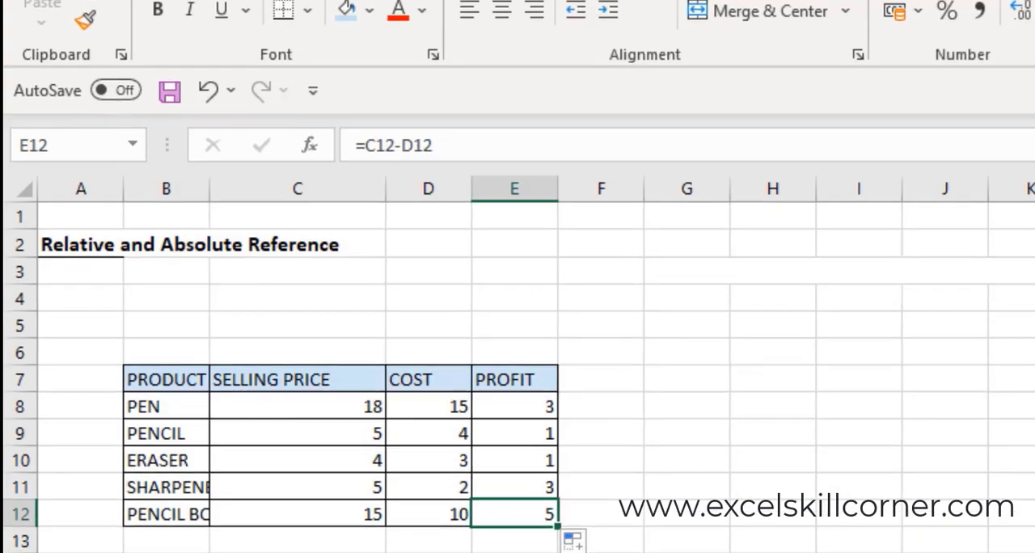
# Move down to the AMOUNT table and enter =B16 in the first CUMULATIVE TOTAL cell.
pyautogui.click(448, 487)
pyautogui.press('Down')
pyautogui.press('Down')
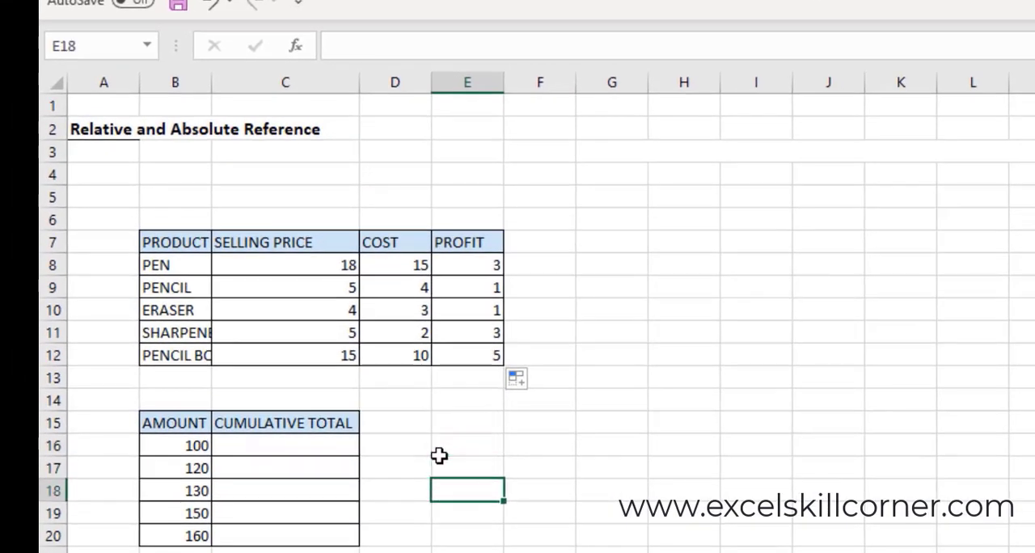
pyautogui.press('Down')
pyautogui.press('Down')
pyautogui.press('Down')
pyautogui.press('Down')
pyautogui.press('Down')
pyautogui.press('Down')
pyautogui.press('Down')
pyautogui.press('Down')
pyautogui.press('Down')
pyautogui.press('Down')
pyautogui.press('Down')
pyautogui.press('Down')
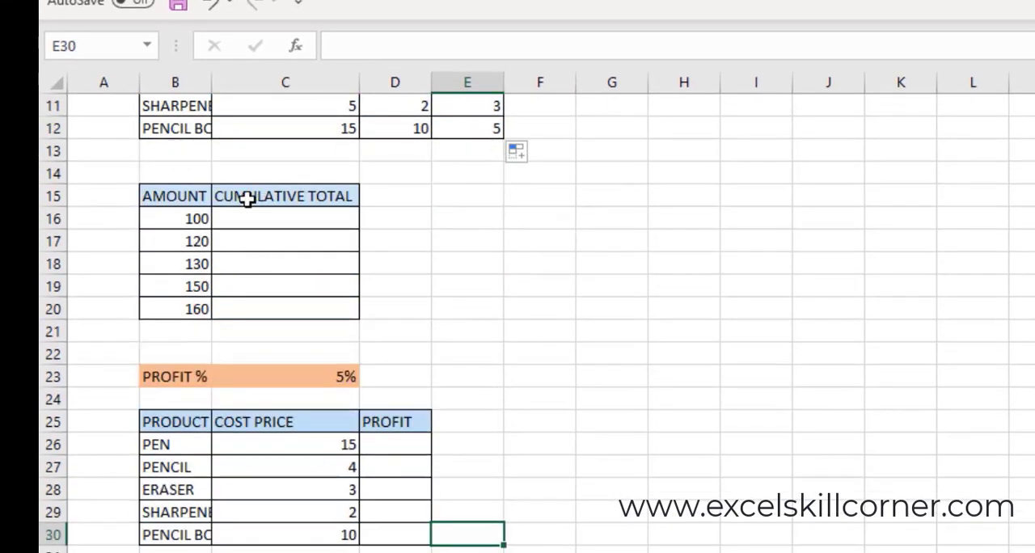
pyautogui.click(196, 215)
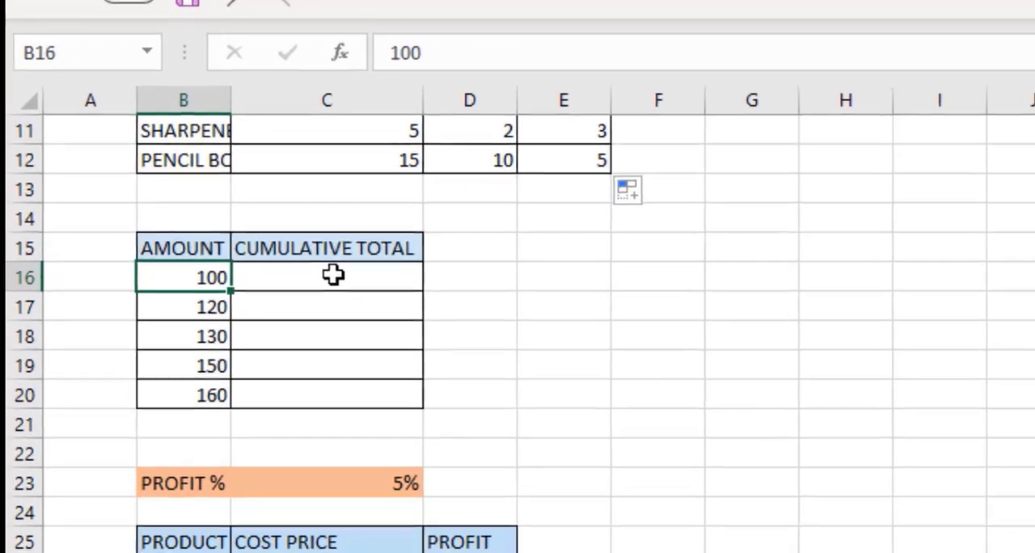
pyautogui.click(291, 217)
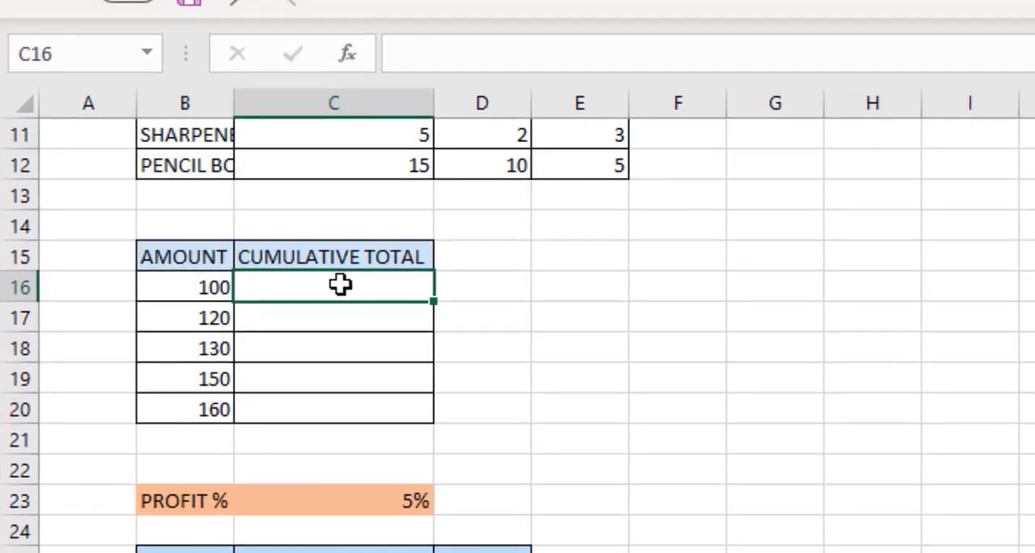
pyautogui.write('=')
pyautogui.press('Left')
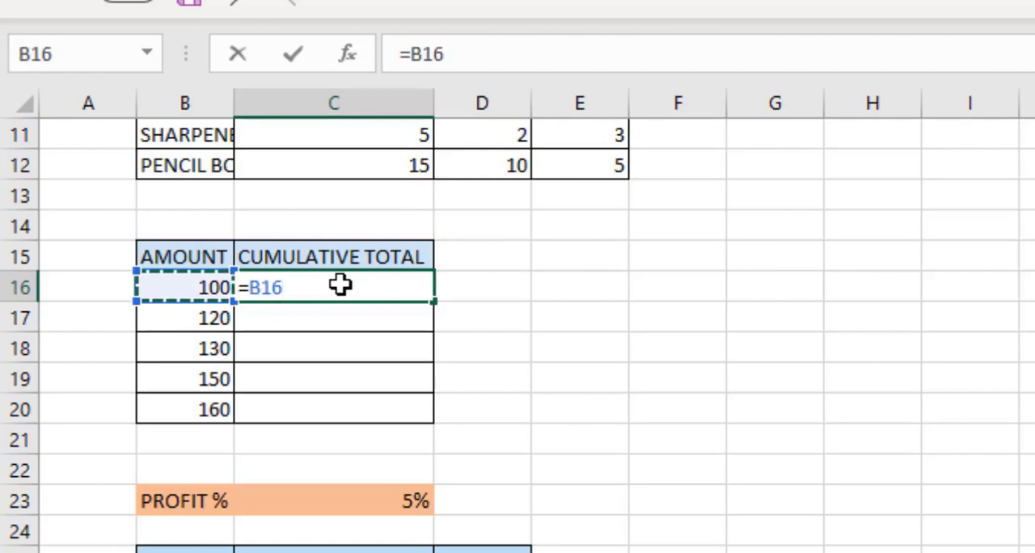
pyautogui.press('Return')
# Enter =+C16+B17 in the second CUMULATIVE TOTAL cell to add the previous total and the amount.
pyautogui.press('F2')
pyautogui.write('+')
pyautogui.press('Up')
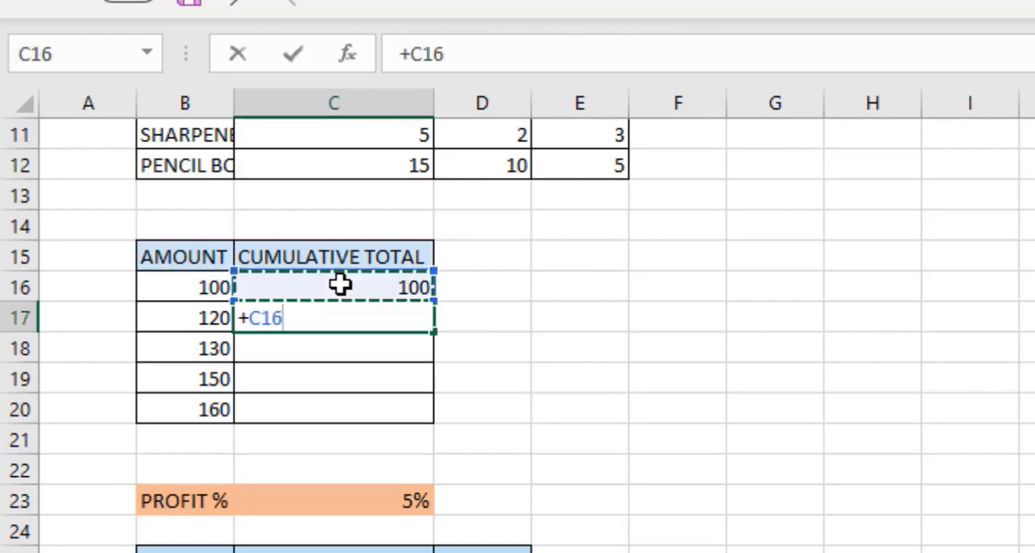
pyautogui.write('+')
pyautogui.click(208, 319)
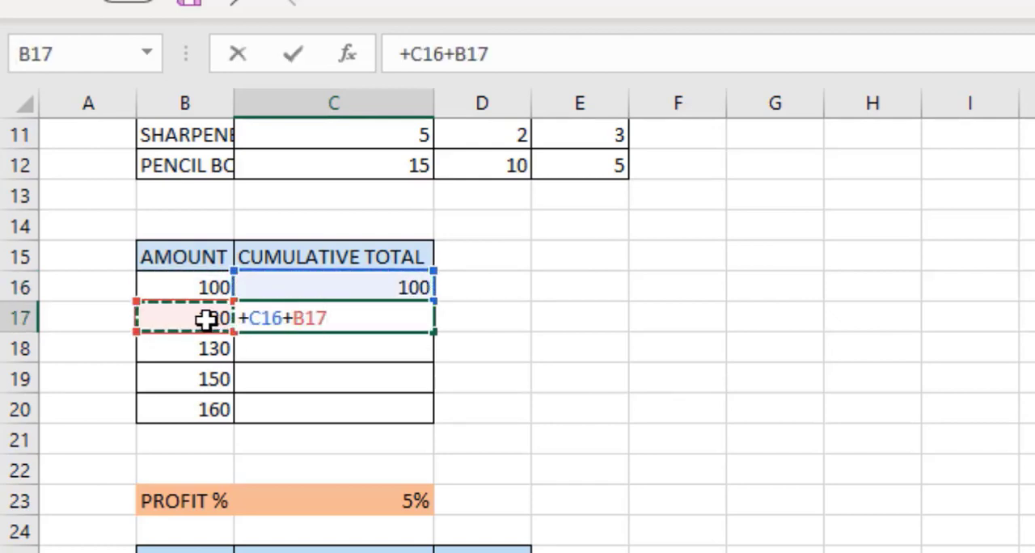
pyautogui.press('Return')
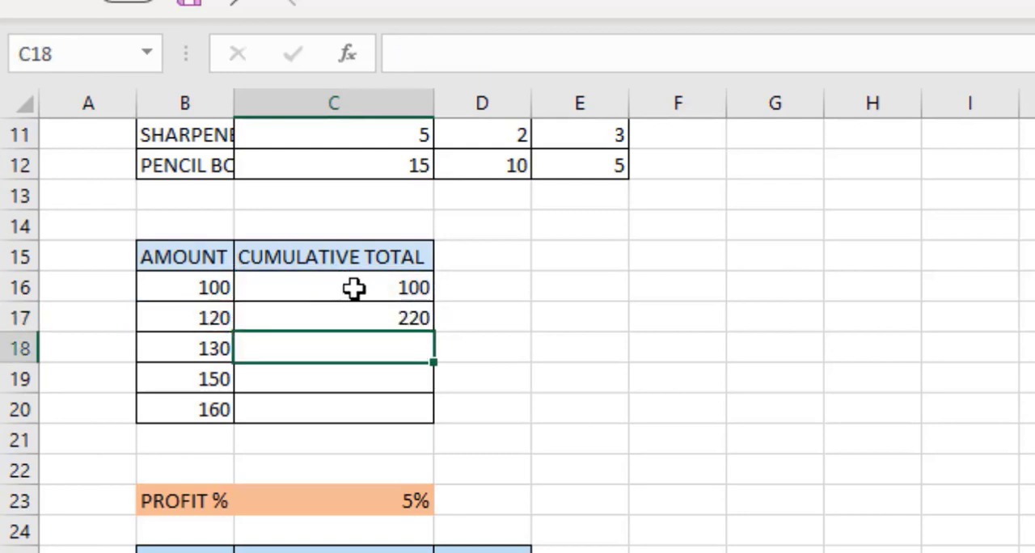
# Clear the formulas from the first two CUMULATIVE TOTAL cells.
pyautogui.click(363, 316)
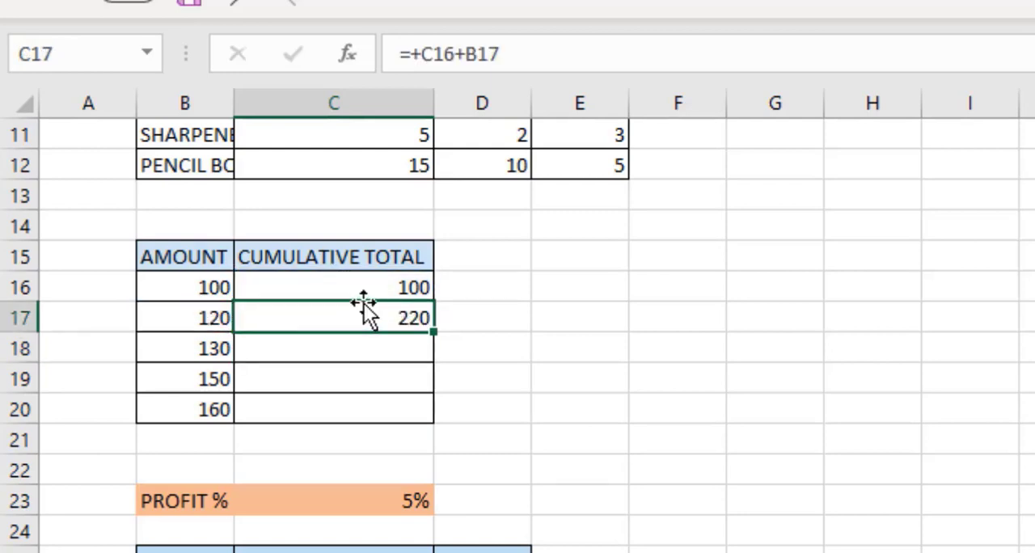
pyautogui.click(366, 287)
pyautogui.moveTo(365, 287); pyautogui.dragTo(365, 310)
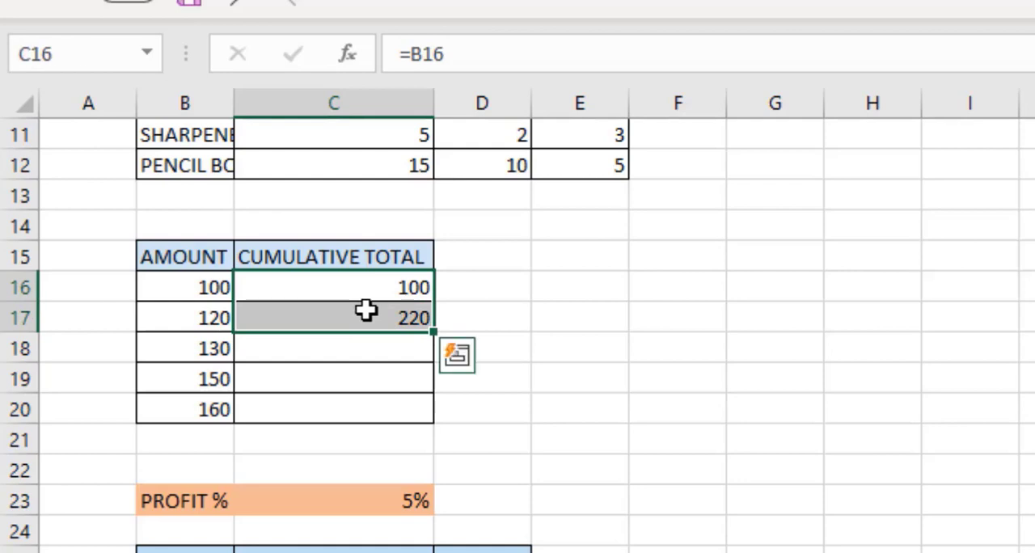
pyautogui.write('=')
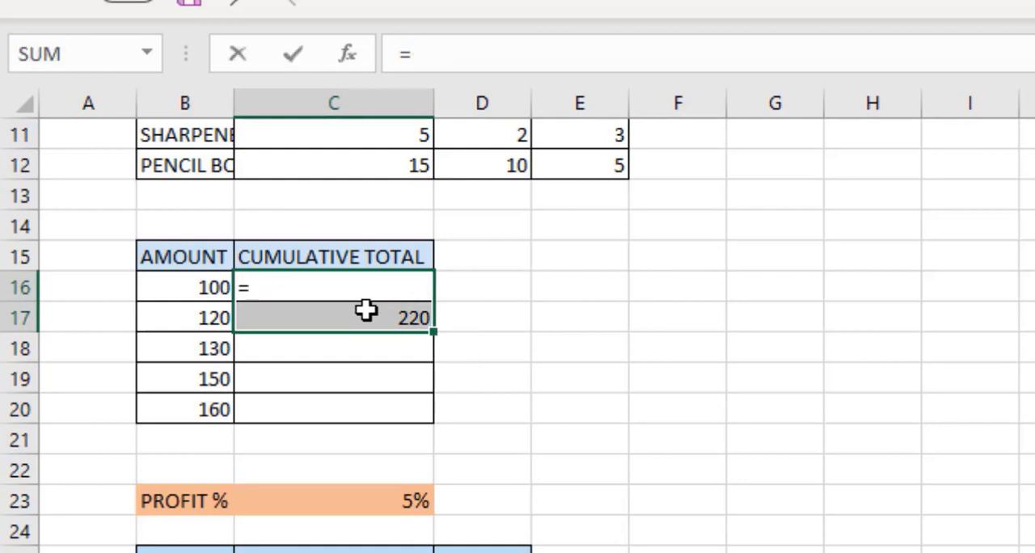
pyautogui.write('B16')
pyautogui.press('Return')
pyautogui.press('Delete')
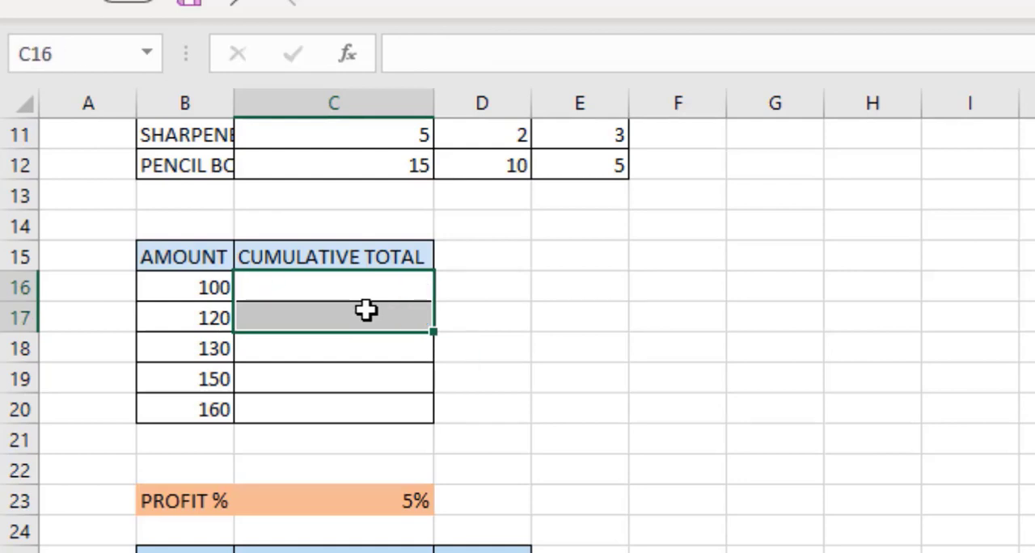
# Enter =SUM($B$16:B16) in the first CUMULATIVE TOTAL cell, making the range start an absolute reference.
pyautogui.press('Up')
pyautogui.press('Down')
pyautogui.write('=')
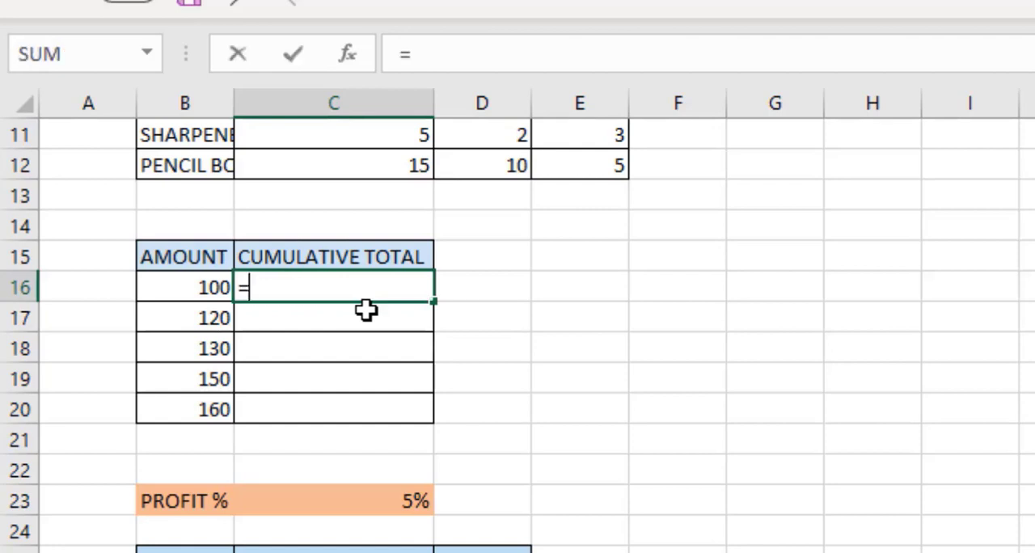
pyautogui.write('sum')
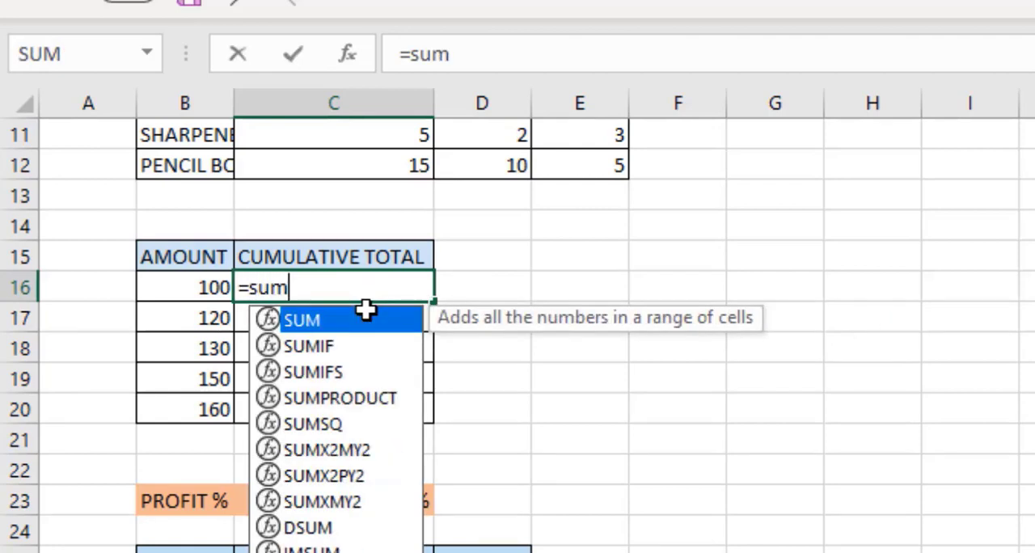
pyautogui.write('(')
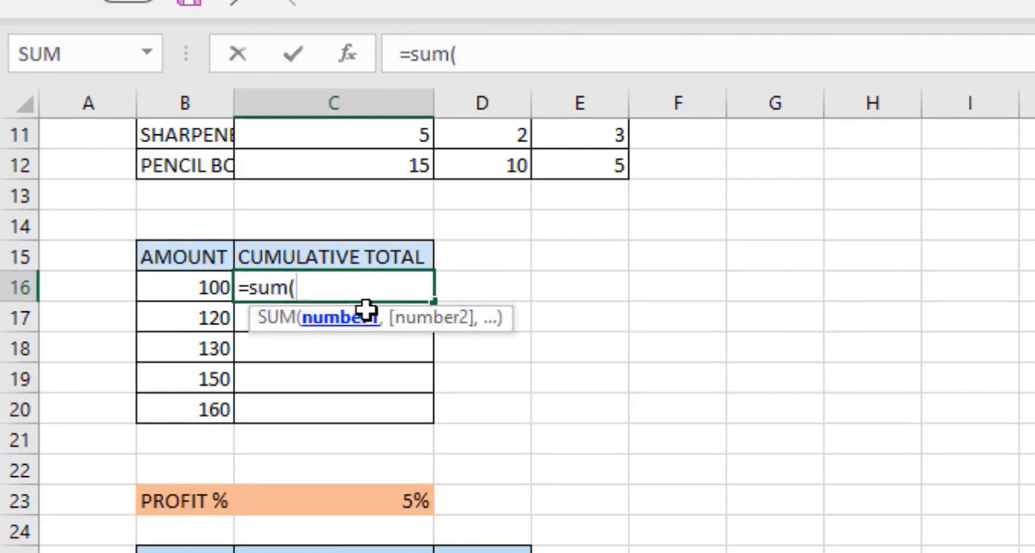
pyautogui.click(203, 284)
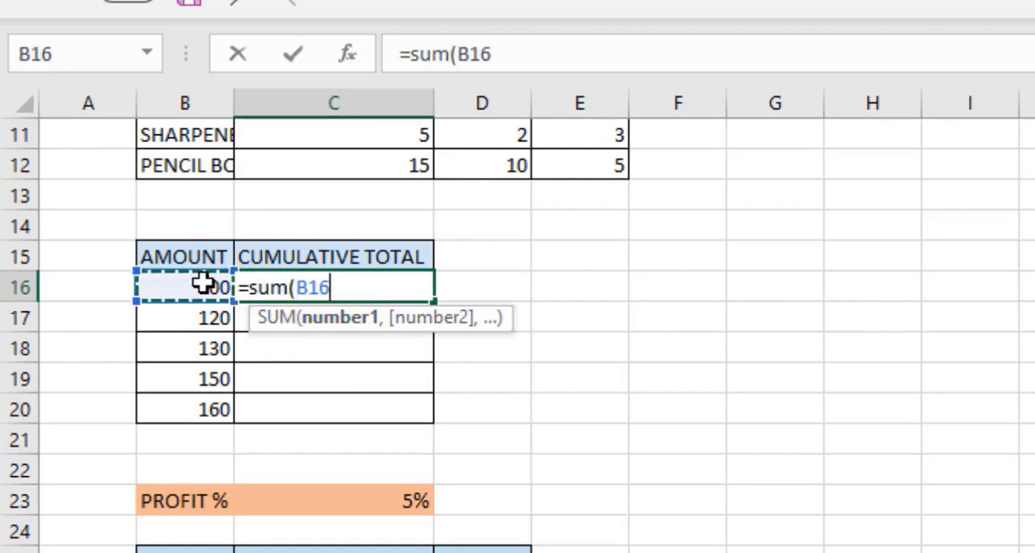
pyautogui.click(471, 54)
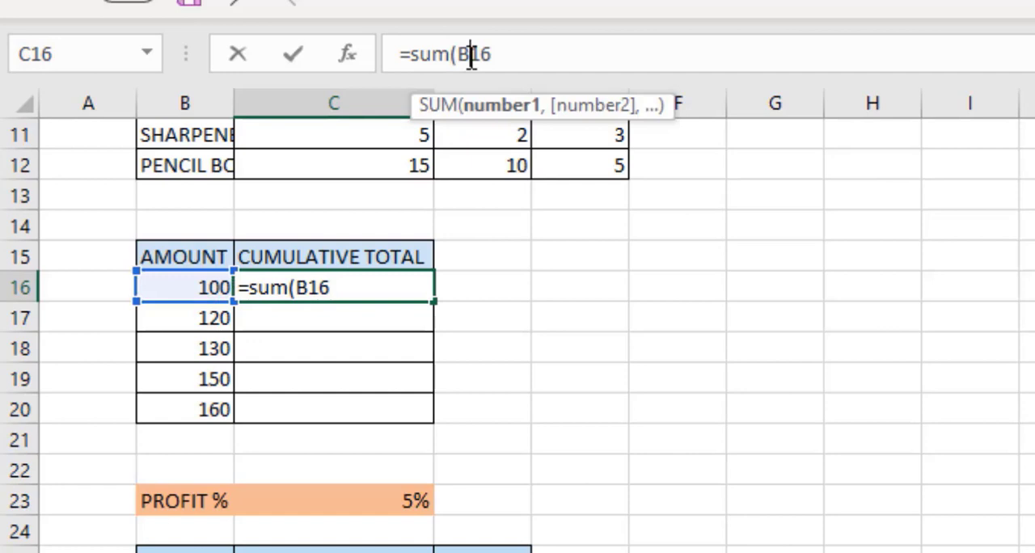
pyautogui.press('F4')
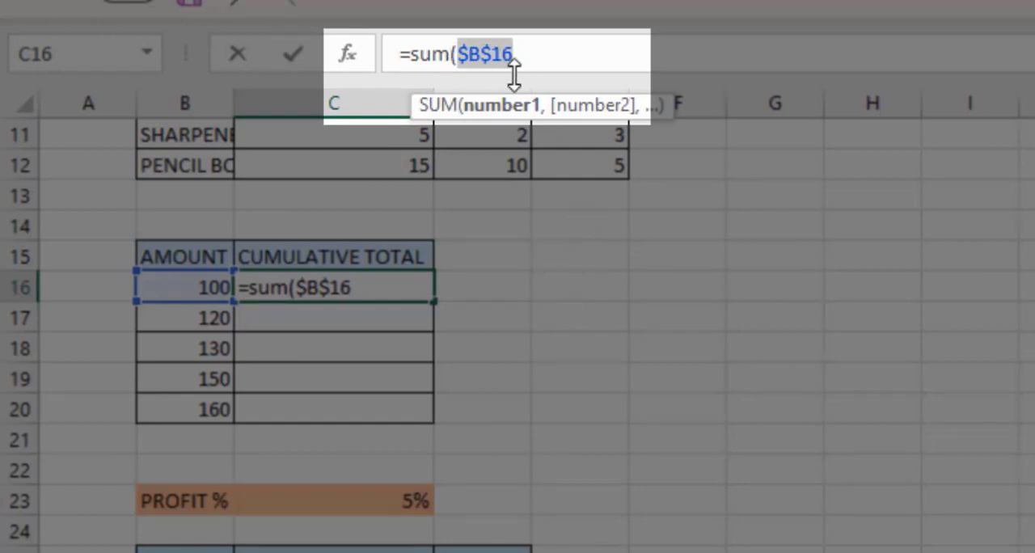
pyautogui.click(535, 61)
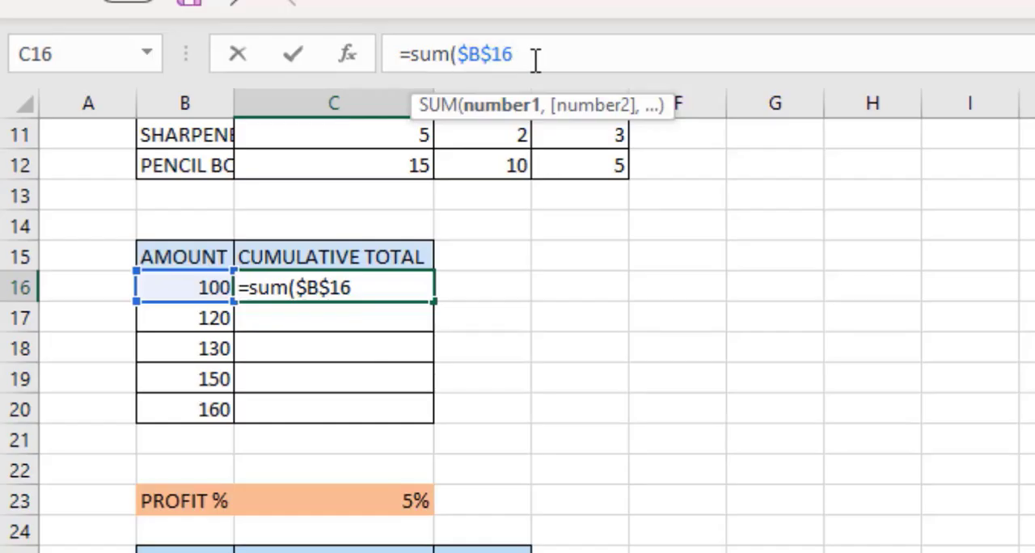
pyautogui.click(209, 284)
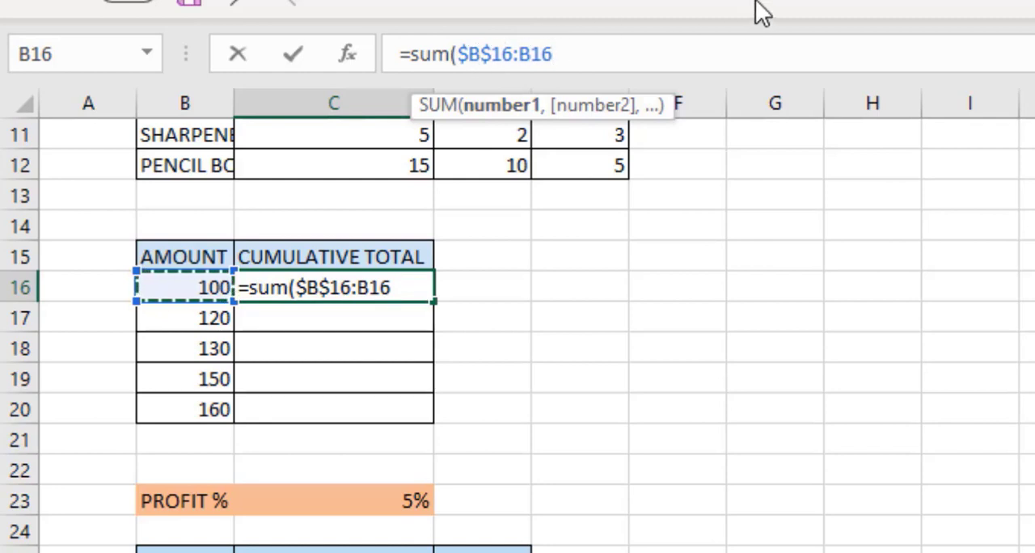
pyautogui.write(')')
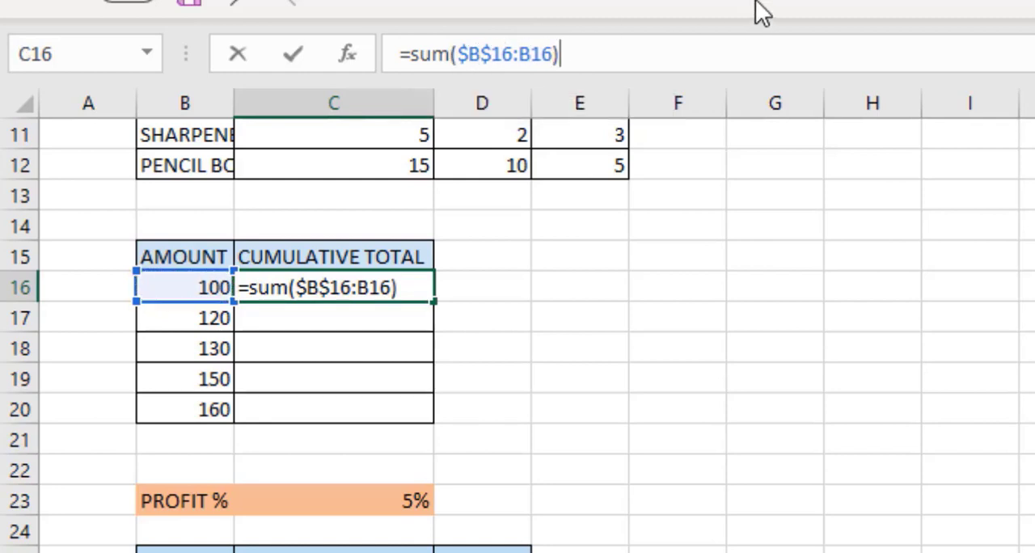
pyautogui.press('Return')
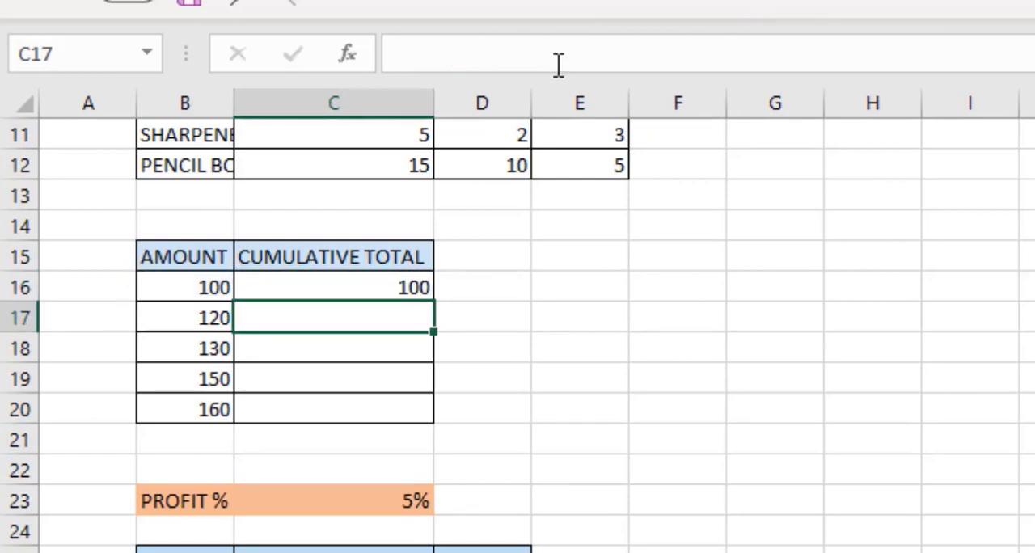
# Copy the cumulative formula down to the second row and open it to inspect its range references.
pyautogui.click(319, 280)
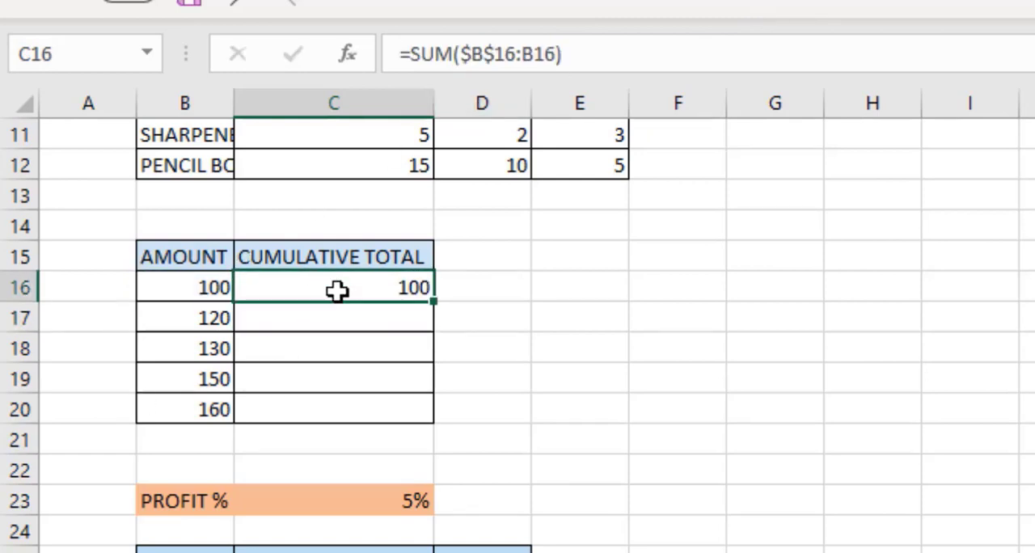
pyautogui.moveTo(435, 300); pyautogui.dragTo(437, 329)
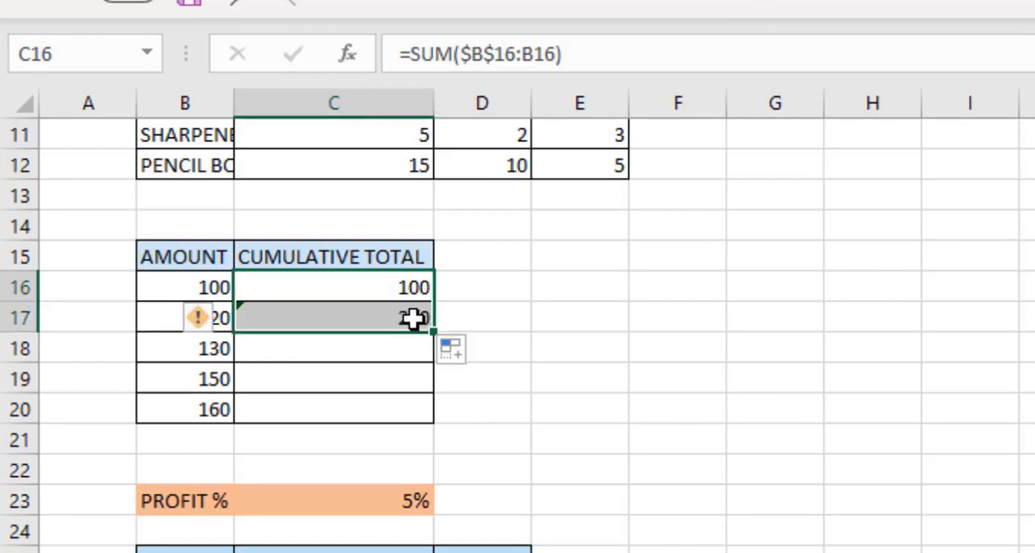
pyautogui.click(413, 318)
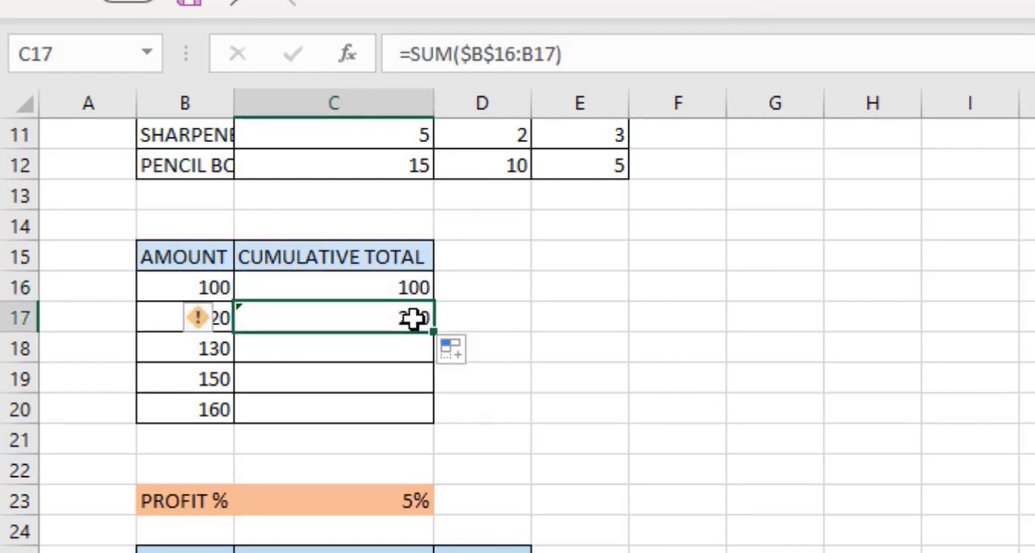
pyautogui.click(508, 55)
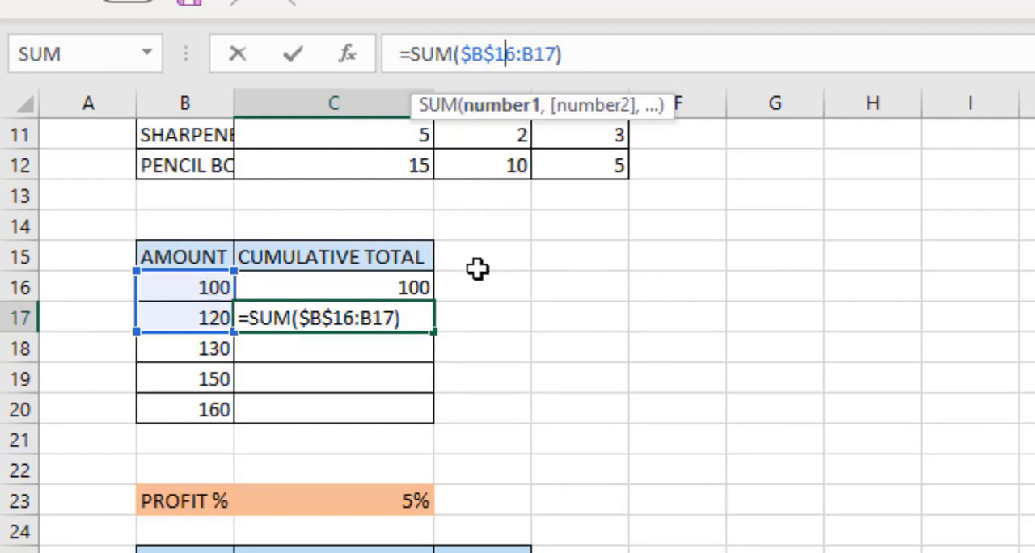
pyautogui.press('Return')
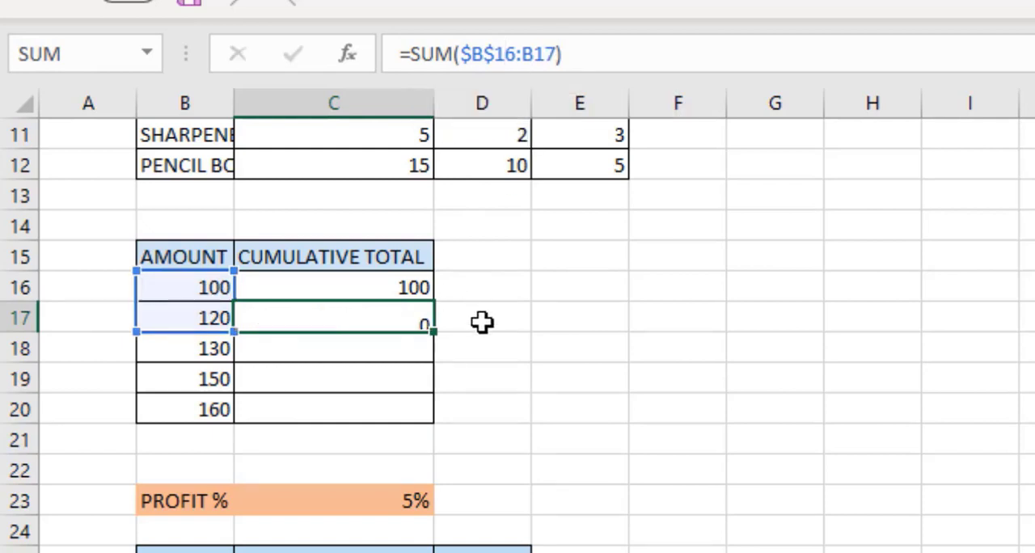
# Fill the cumulative formula into the third row and examine its anchored $B$16 range start.
pyautogui.click(406, 316)
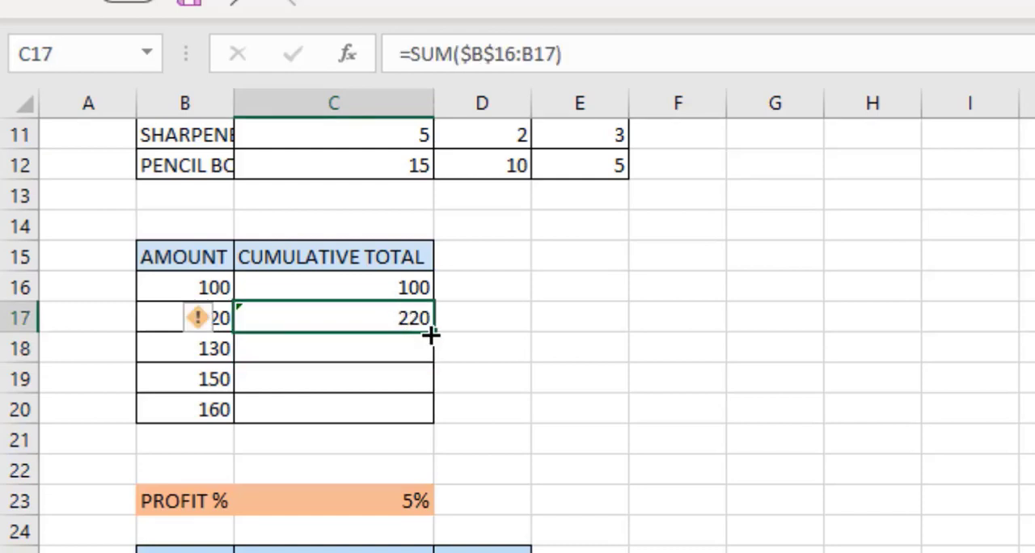
pyautogui.moveTo(430, 334); pyautogui.dragTo(429, 365)
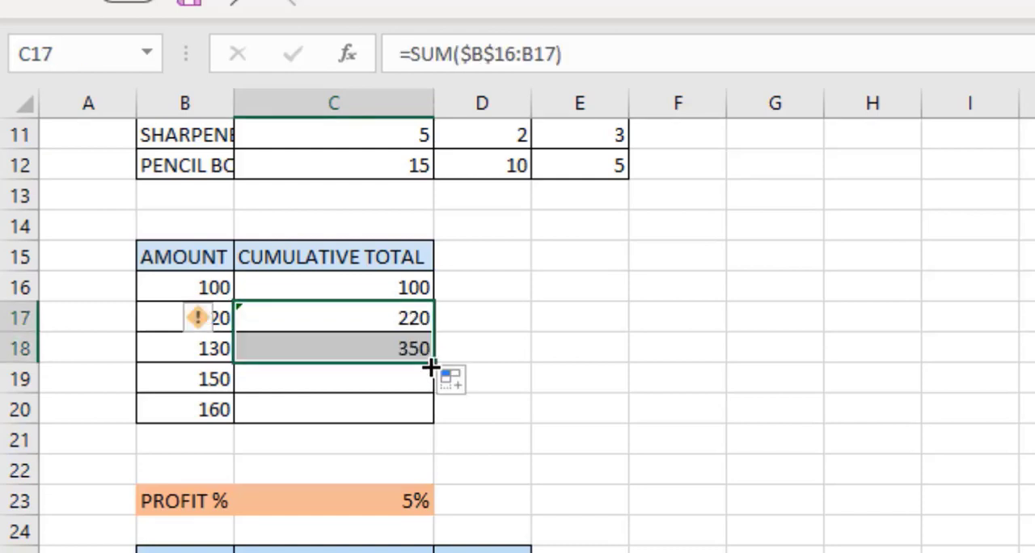
pyautogui.click(402, 345)
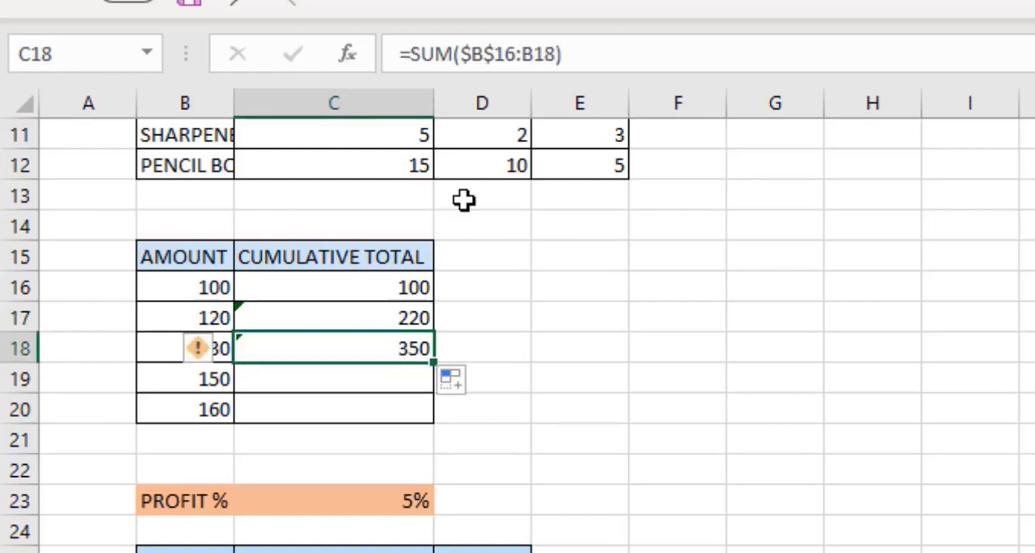
pyautogui.click(505, 53)
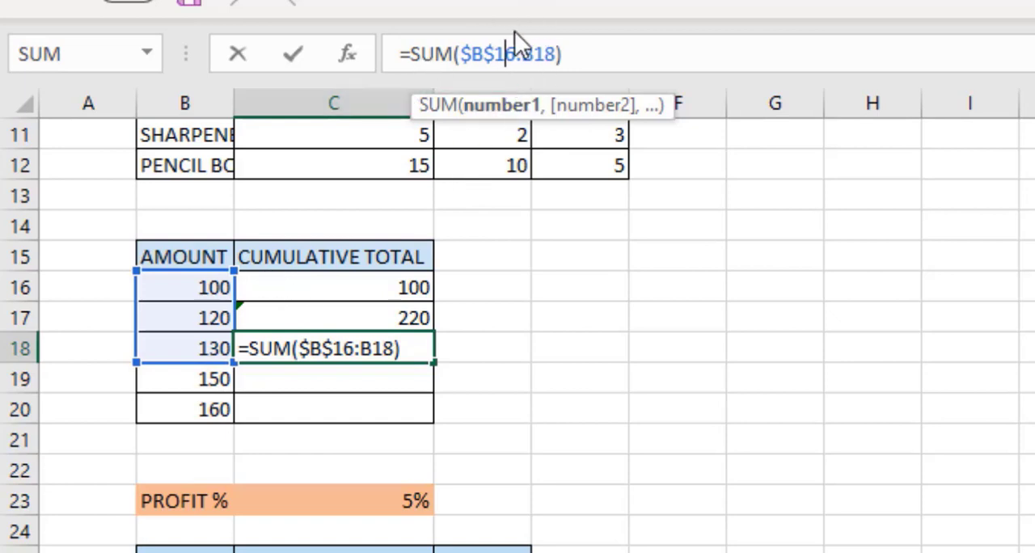
pyautogui.moveTo(503, 51); pyautogui.dragTo(462, 45)
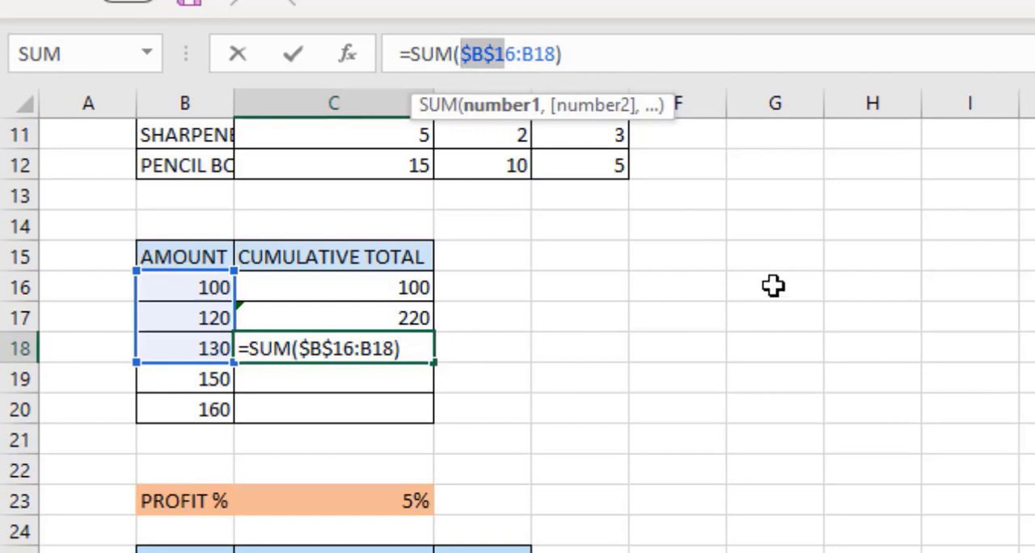
pyautogui.press('Return')
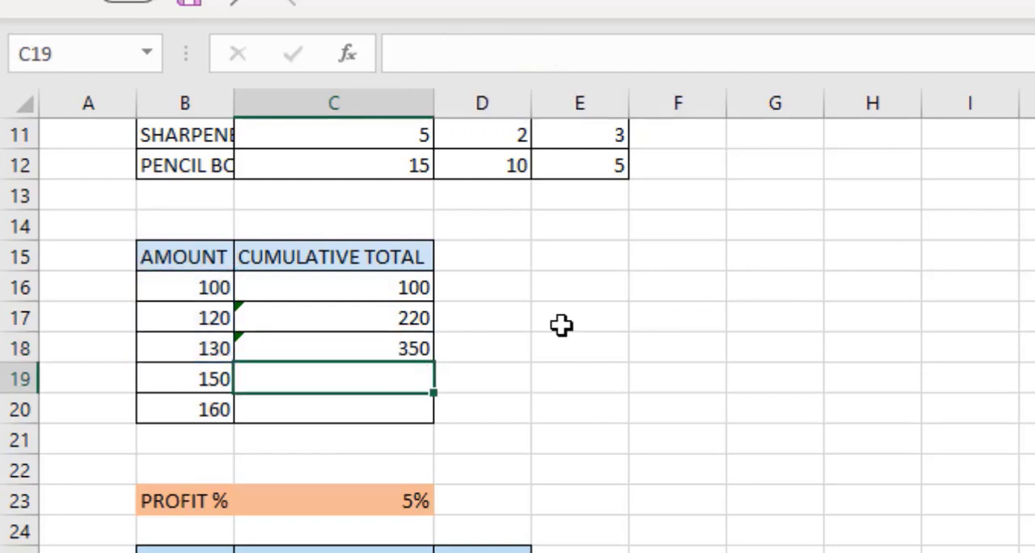
# Fill the cumulative formula down through the last AMOUNT row and check the final row's formula.
pyautogui.click(417, 328)
pyautogui.moveTo(417, 330); pyautogui.dragTo(434, 368)
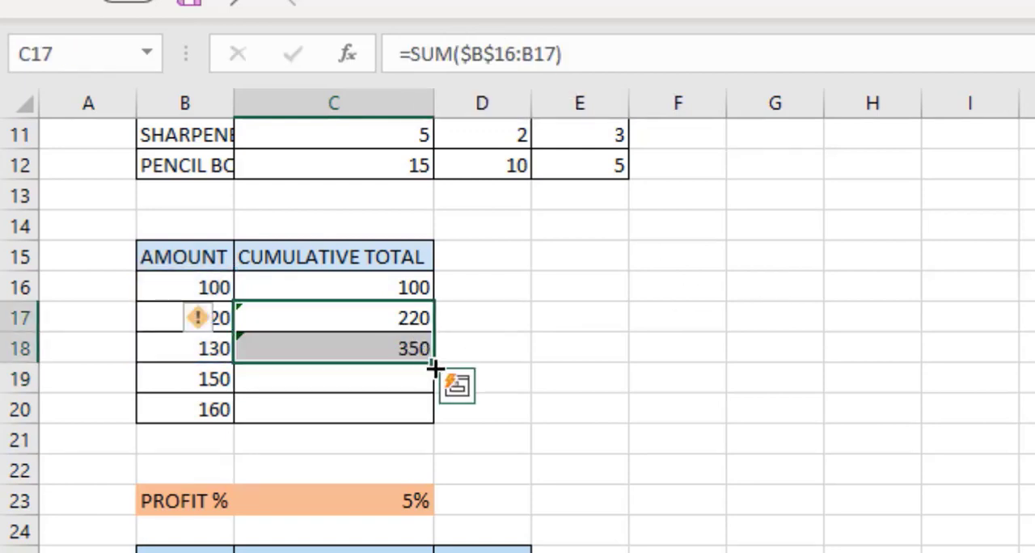
pyautogui.doubleClick(435, 368)
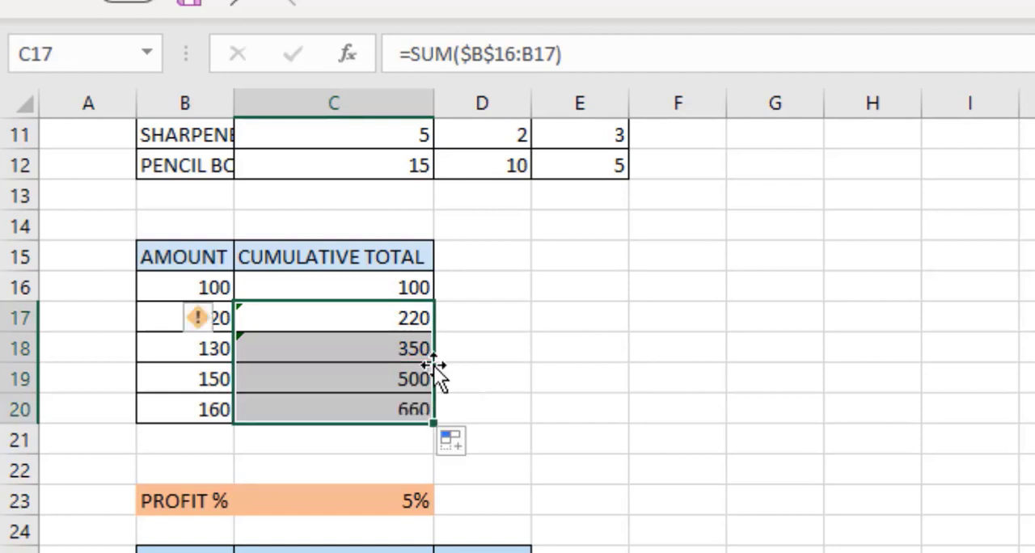
pyautogui.click(529, 376)
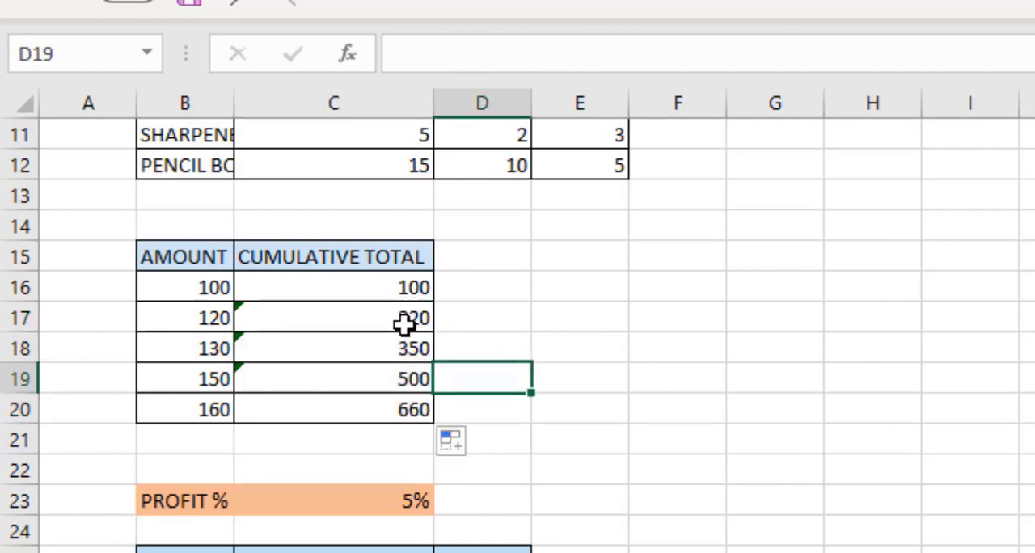
pyautogui.click(414, 413)
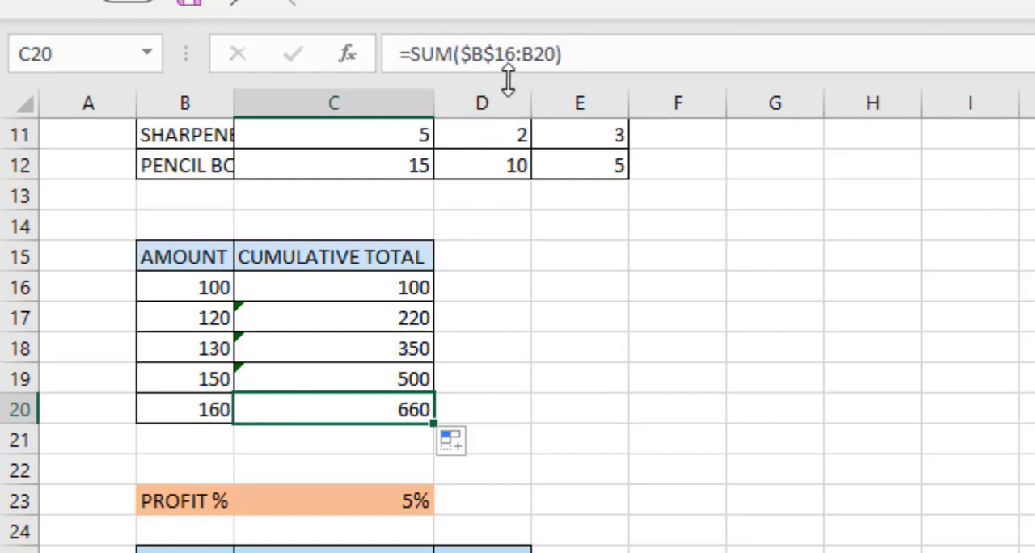
pyautogui.click(622, 475)
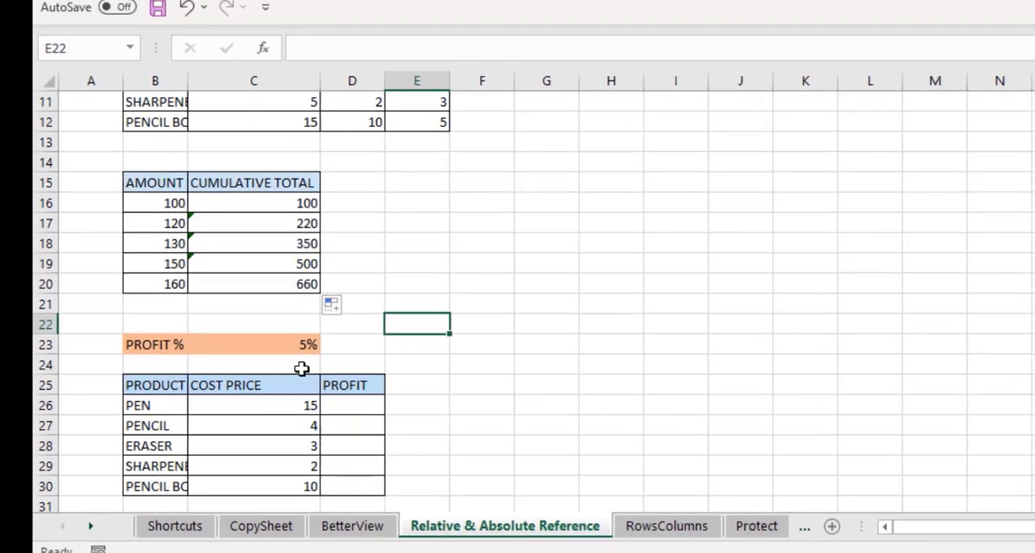
# Scroll down to the PRODUCT table and enter =C26*C23 in the first PROFIT cell.
pyautogui.press('Down')
pyautogui.press('Down')
pyautogui.press('Down')
pyautogui.press('Down')
pyautogui.press('Down')
pyautogui.press('Down')
pyautogui.press('Down')
pyautogui.press('Down')
pyautogui.press('Down')
pyautogui.press('Down')
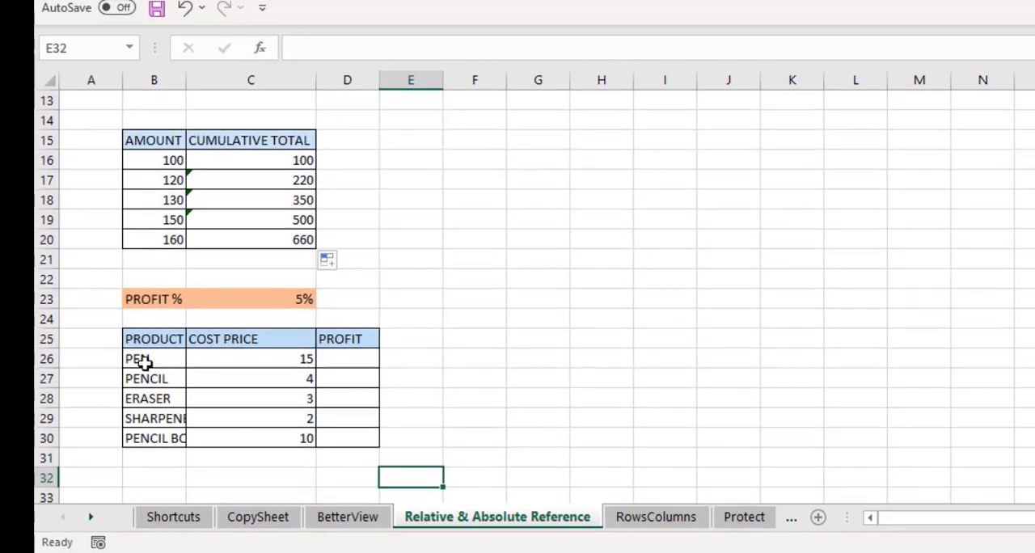
pyautogui.click(156, 359)
pyautogui.click(243, 361)
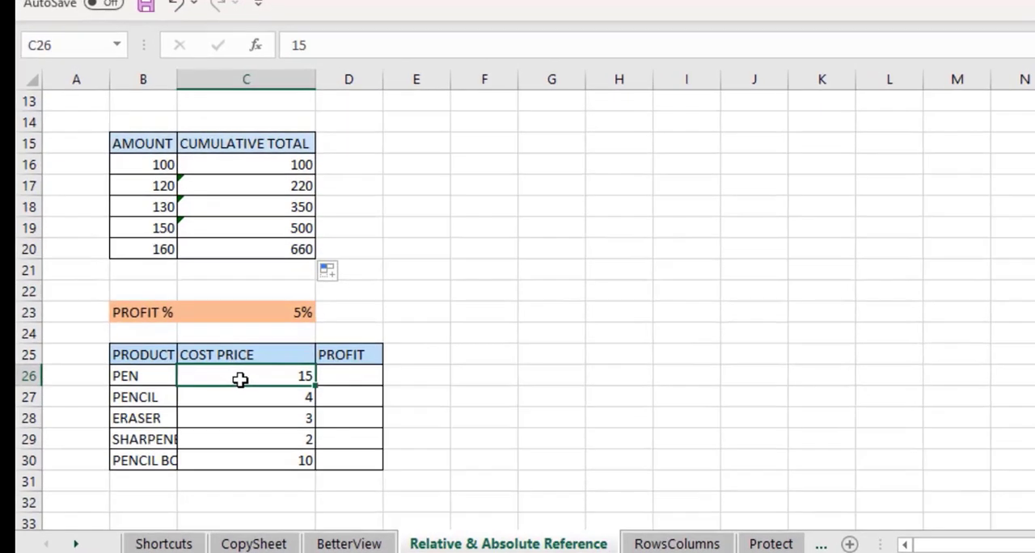
pyautogui.click(338, 363)
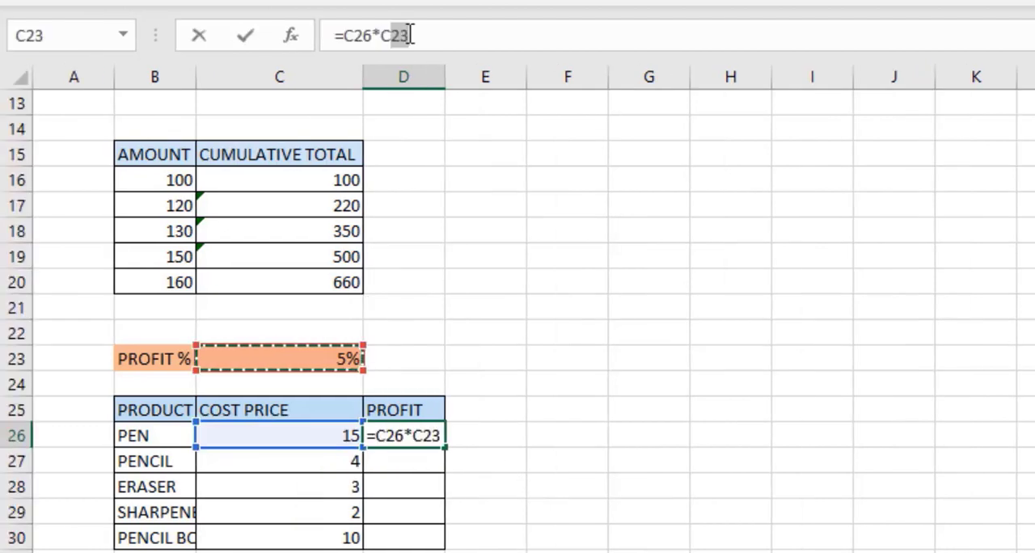
pyautogui.click(411, 34)
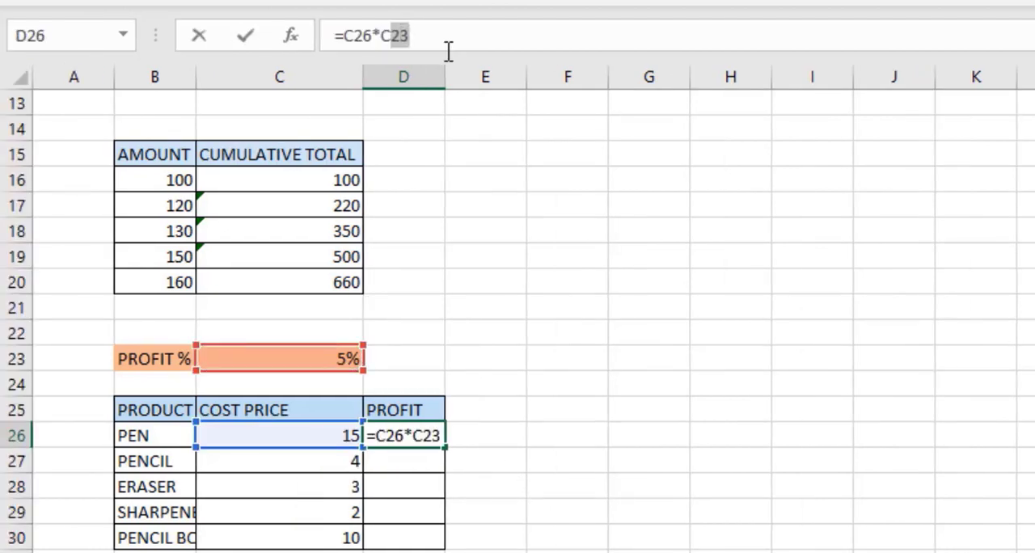
pyautogui.press('Return')
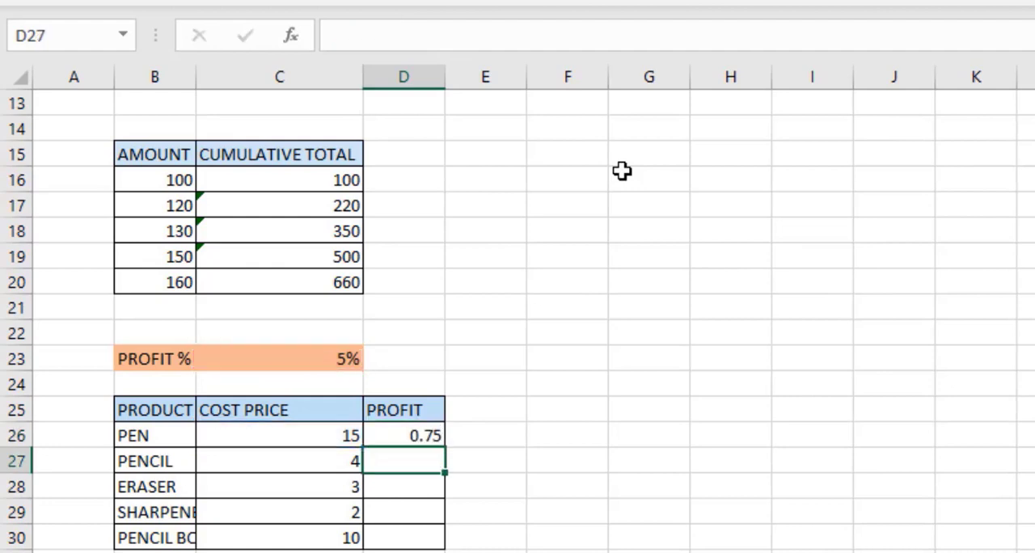
# Copy the profit formula down into the PENCIL and ERASER rows and inspect the copied formula's shifted references.
pyautogui.click(424, 432)
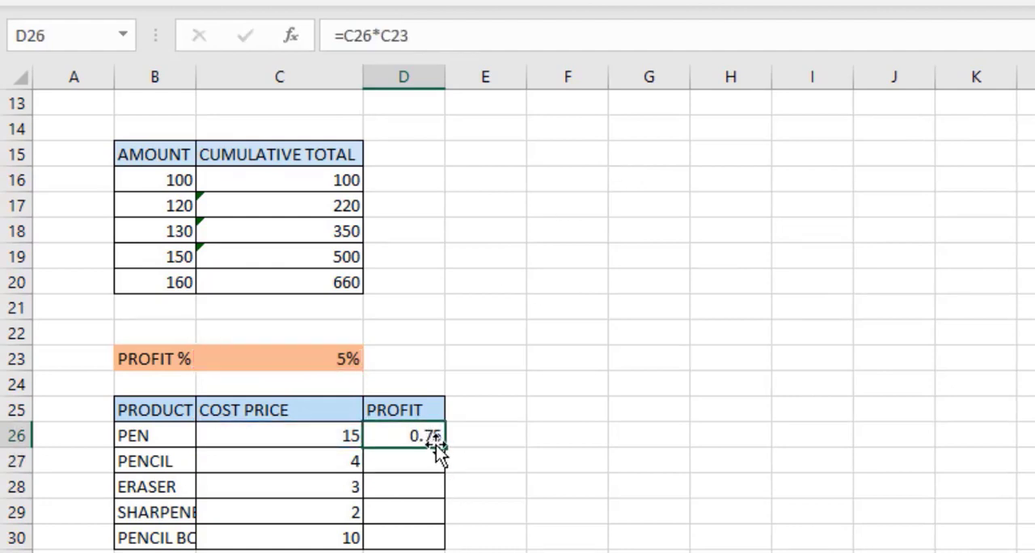
pyautogui.moveTo(440, 459); pyautogui.dragTo(439, 462)
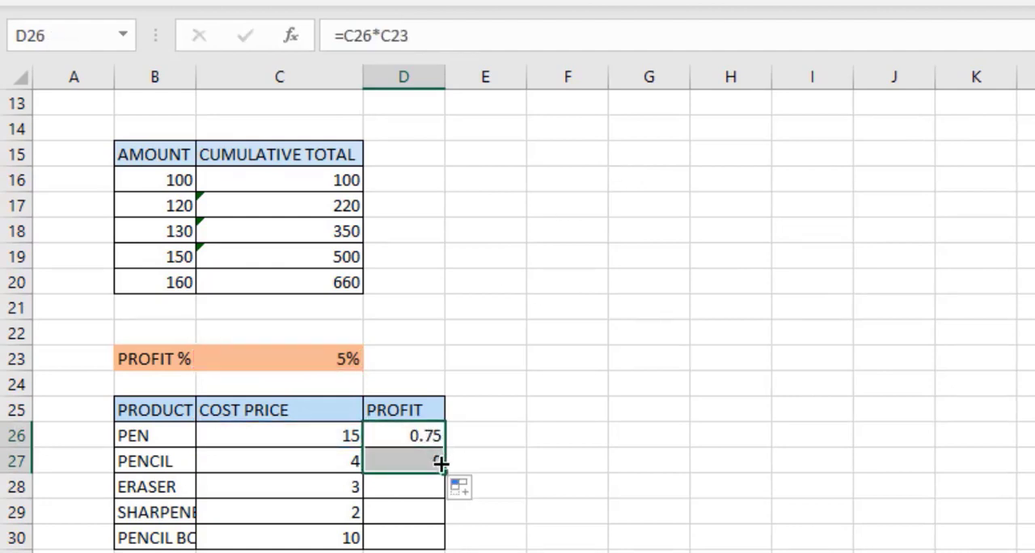
pyautogui.click(402, 460)
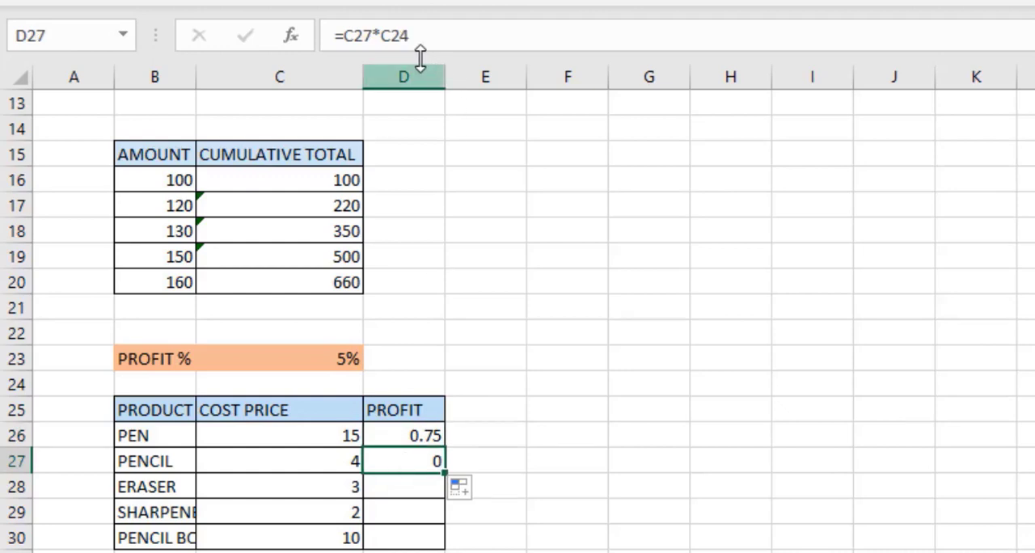
pyautogui.click(392, 35)
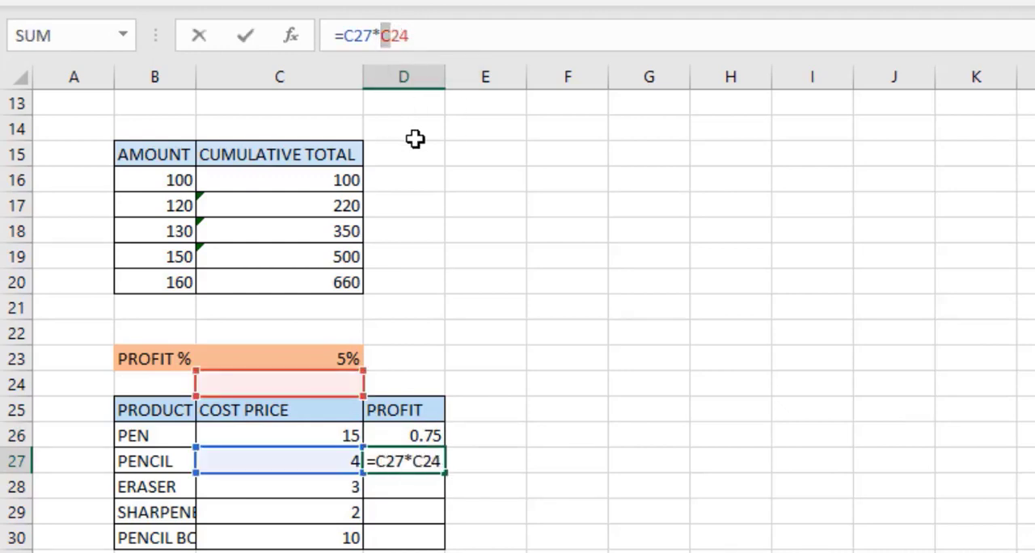
pyautogui.click(501, 479)
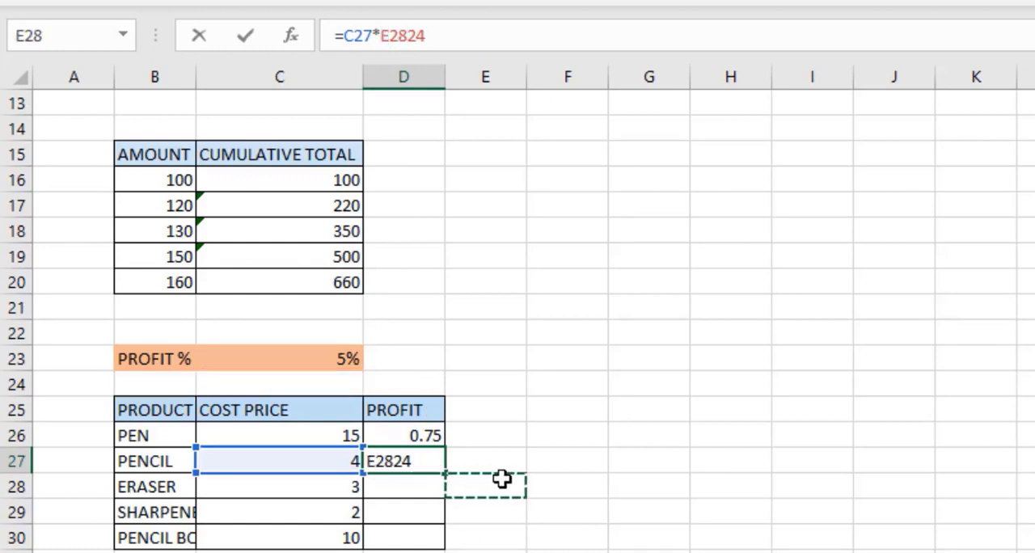
pyautogui.press('Escape')
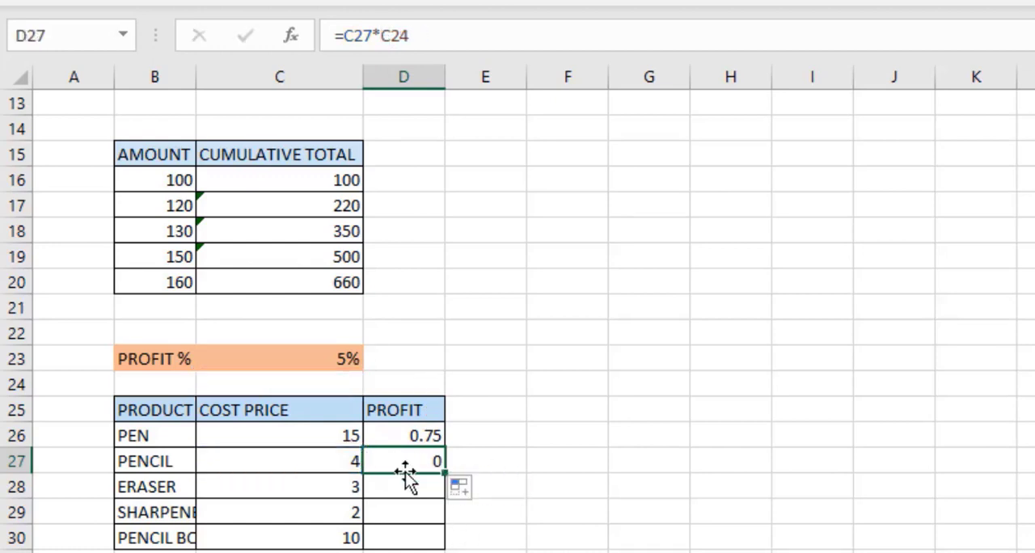
pyautogui.moveTo(439, 481); pyautogui.dragTo(437, 495)
pyautogui.click(425, 489)
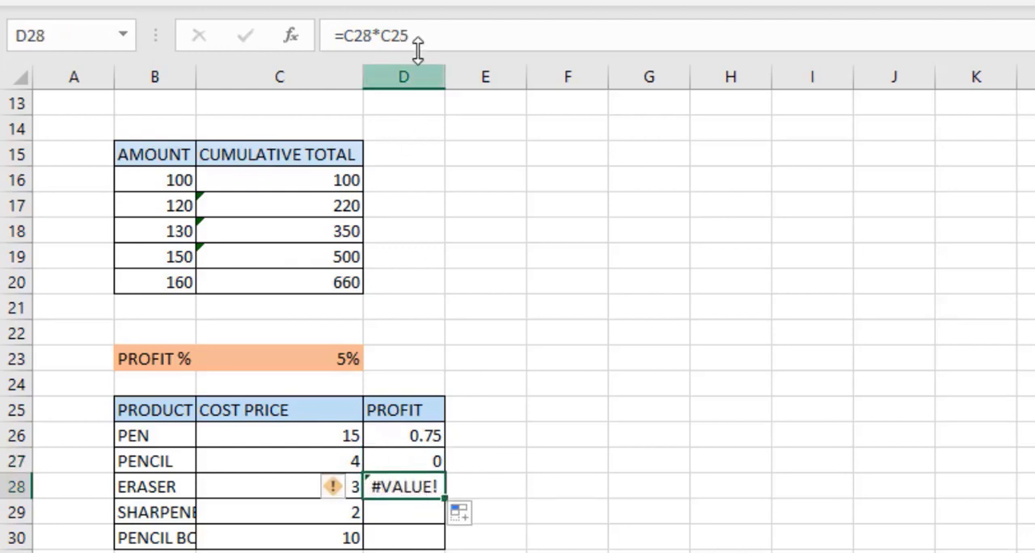
# Edit the first PROFIT formula to lock the row of the percentage cell, making it =C26*C$23.
pyautogui.click(422, 434)
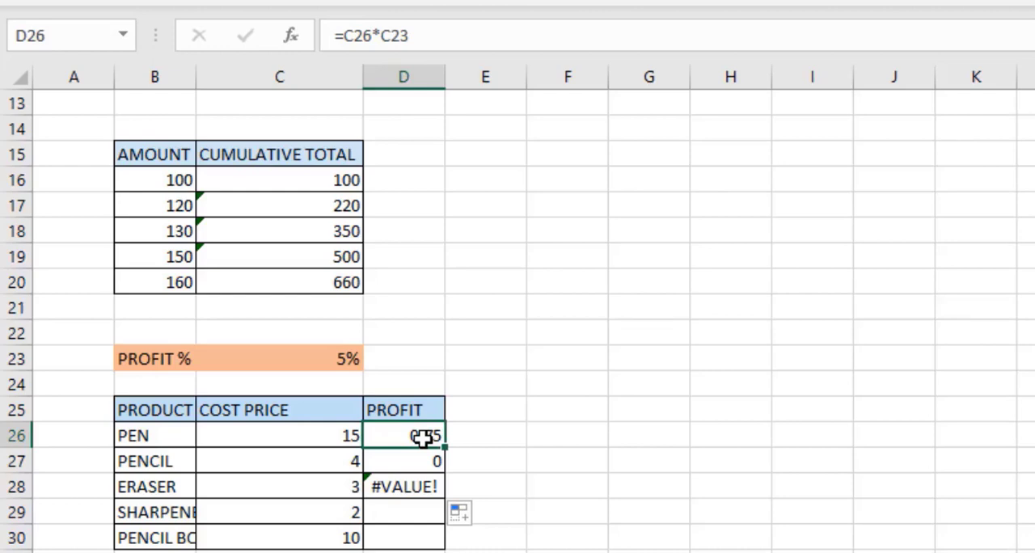
pyautogui.click(392, 36)
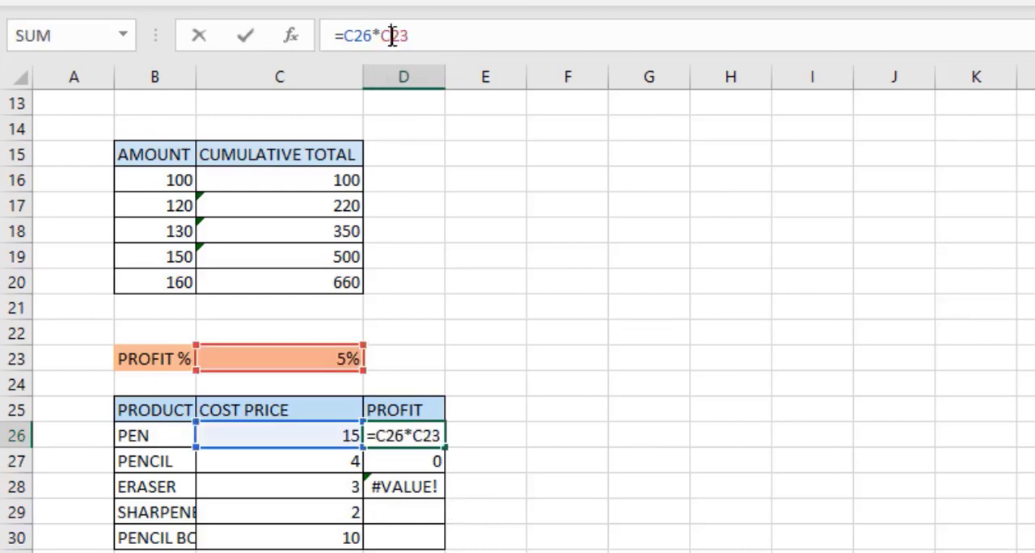
pyautogui.press('F4')
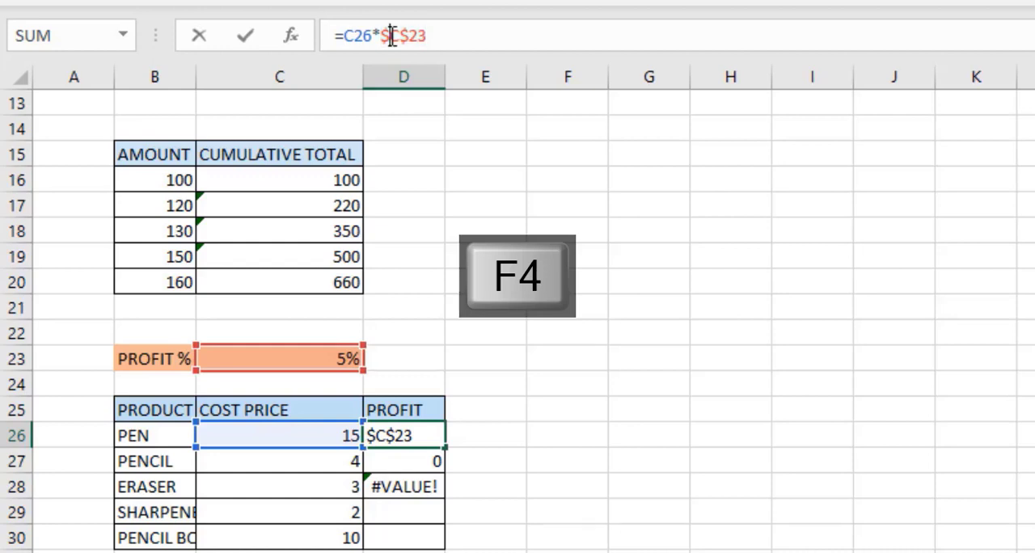
pyautogui.press('F4')
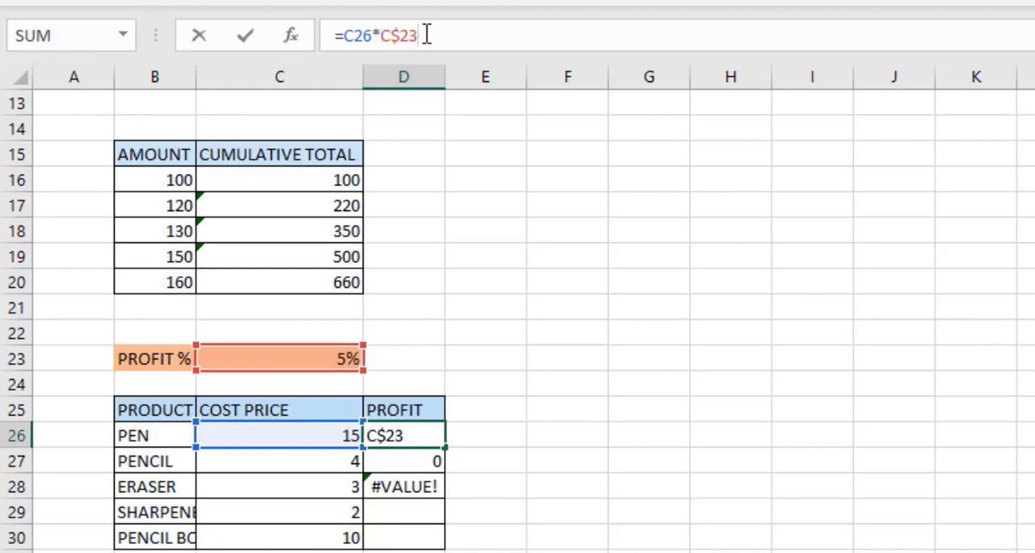
pyautogui.press('Return')
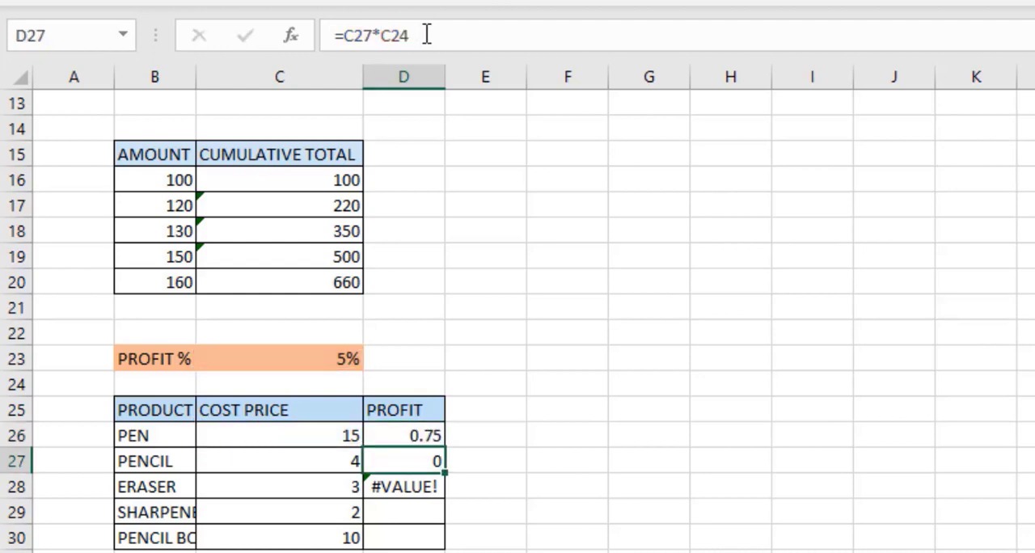
# Fill the corrected profit formula down through the PENCIL BOX row and step through the copied formulas.
pyautogui.click(410, 439)
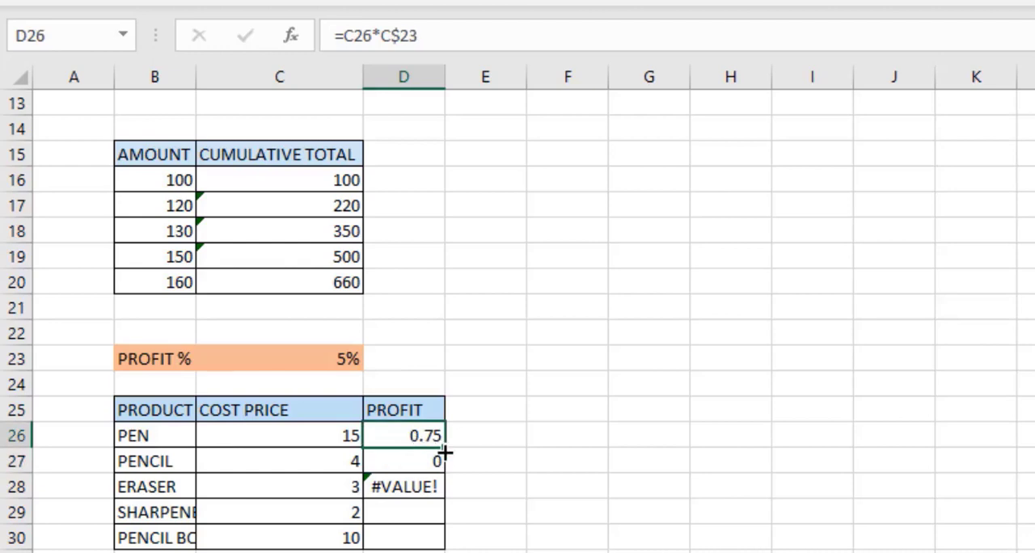
pyautogui.moveTo(444, 454); pyautogui.dragTo(443, 490)
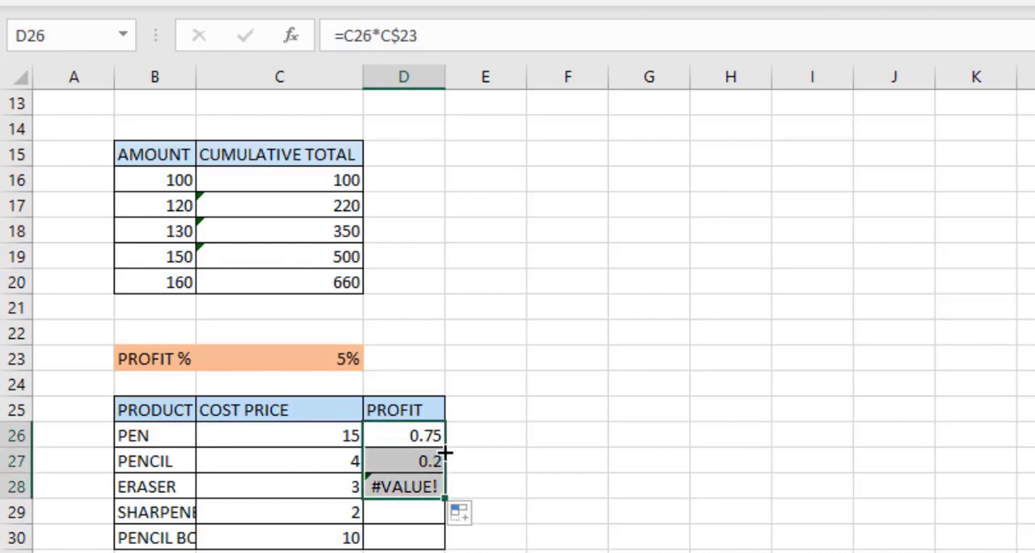
pyautogui.doubleClick(444, 496)
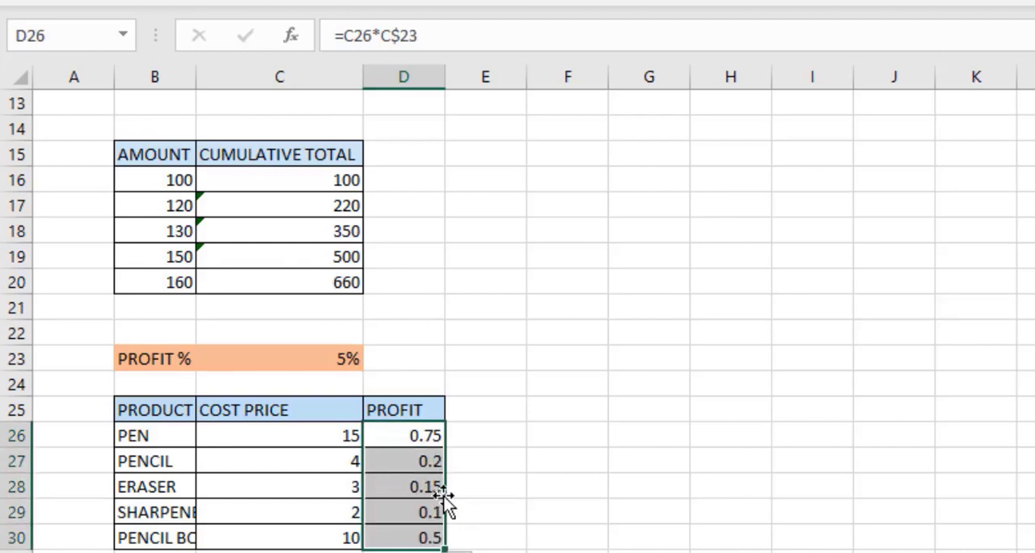
pyautogui.click(413, 458)
pyautogui.press('Down')
pyautogui.press('Down')
pyautogui.press('Down')
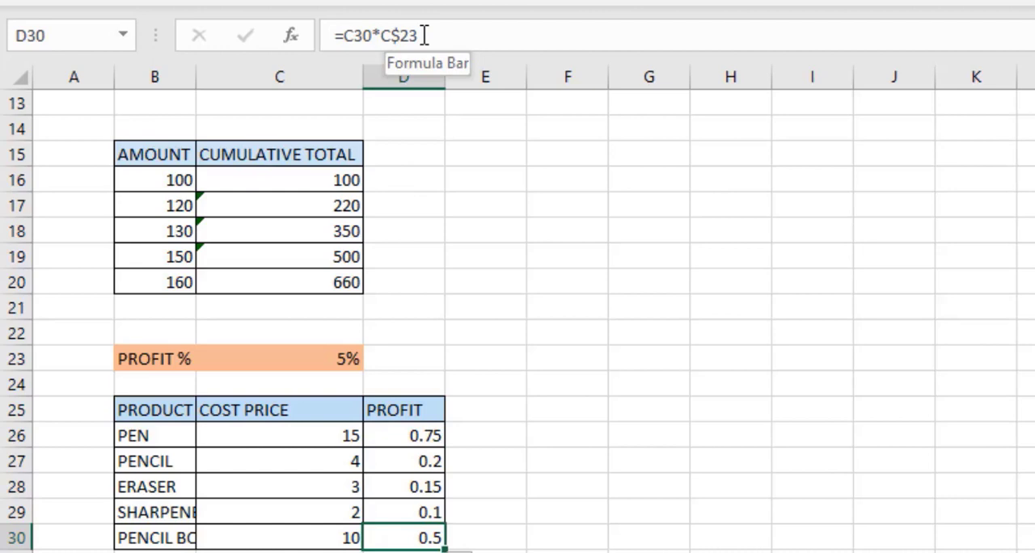
# Move down to the sales projection area and enter =B39*D36 in the FEBRUARY cell.
pyautogui.click(582, 359)
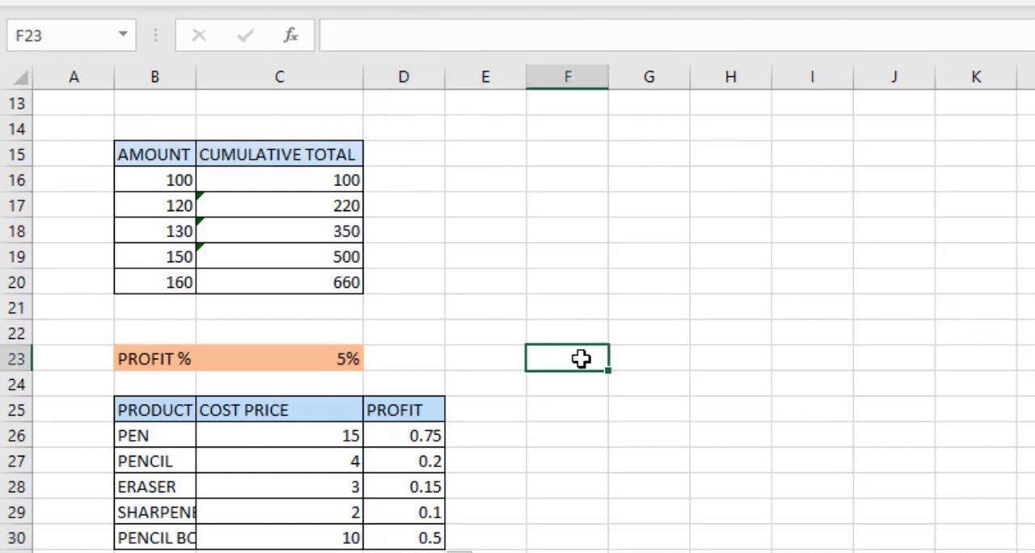
pyautogui.press('Down')
pyautogui.press('Down')
pyautogui.press('Down')
pyautogui.press('Down')
pyautogui.press('Down')
pyautogui.press('Down')
pyautogui.press('Down')
pyautogui.press('Down')
pyautogui.press('Down')
pyautogui.press('Down')
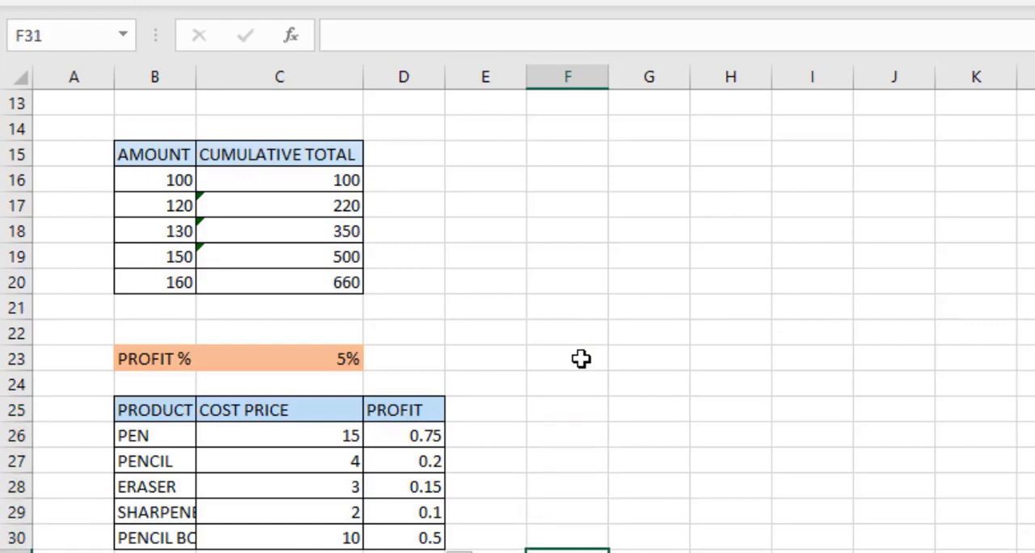
pyautogui.press('Down')
pyautogui.press('Down')
pyautogui.press('Down')
pyautogui.press('Down')
pyautogui.press('Down')
pyautogui.press('Down')
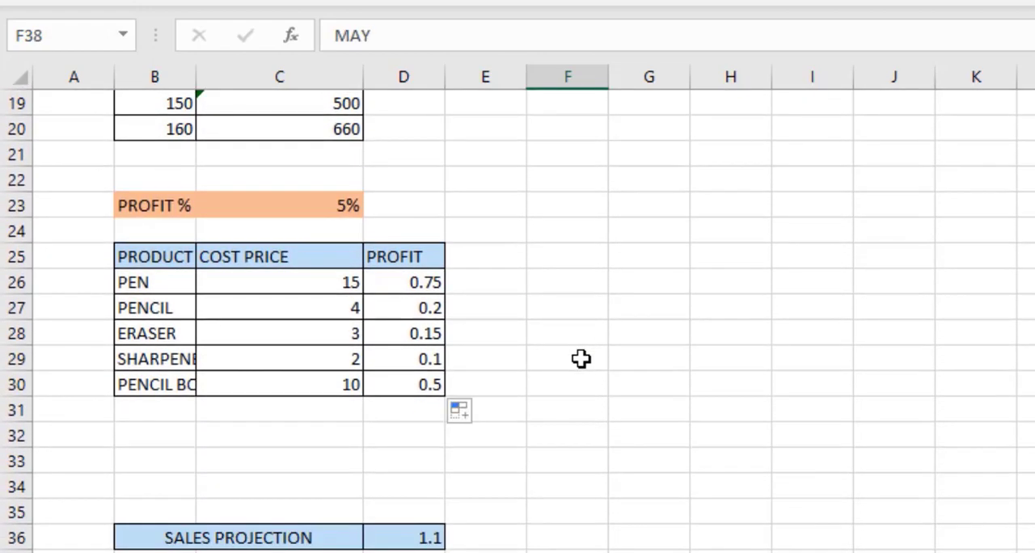
pyautogui.click(390, 515)
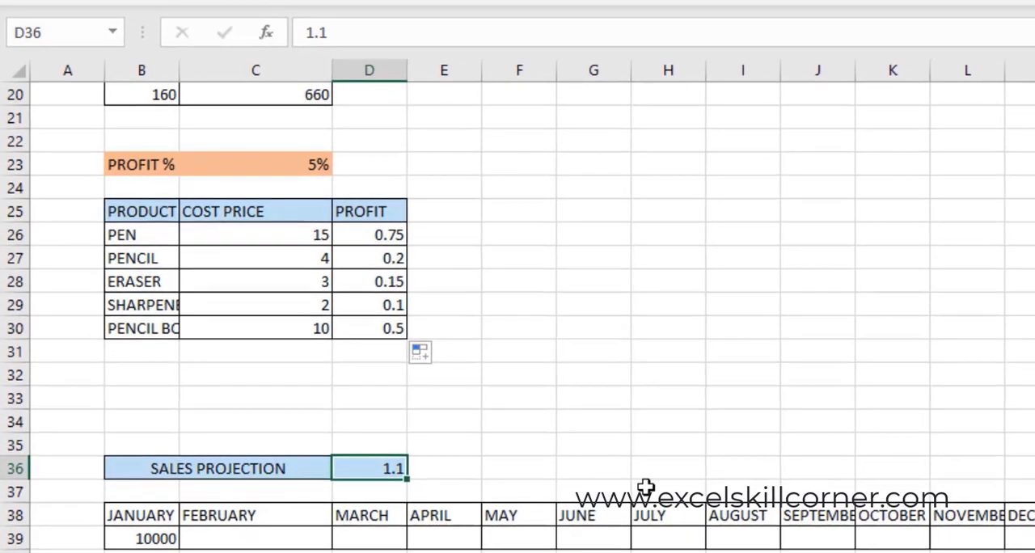
pyautogui.click(285, 533)
pyautogui.write('=')
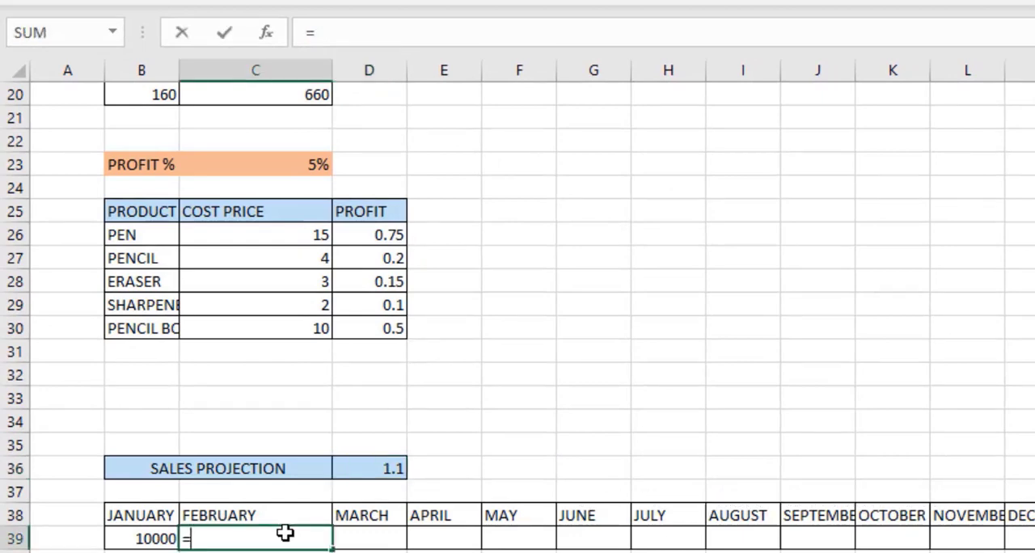
pyautogui.press('Left')
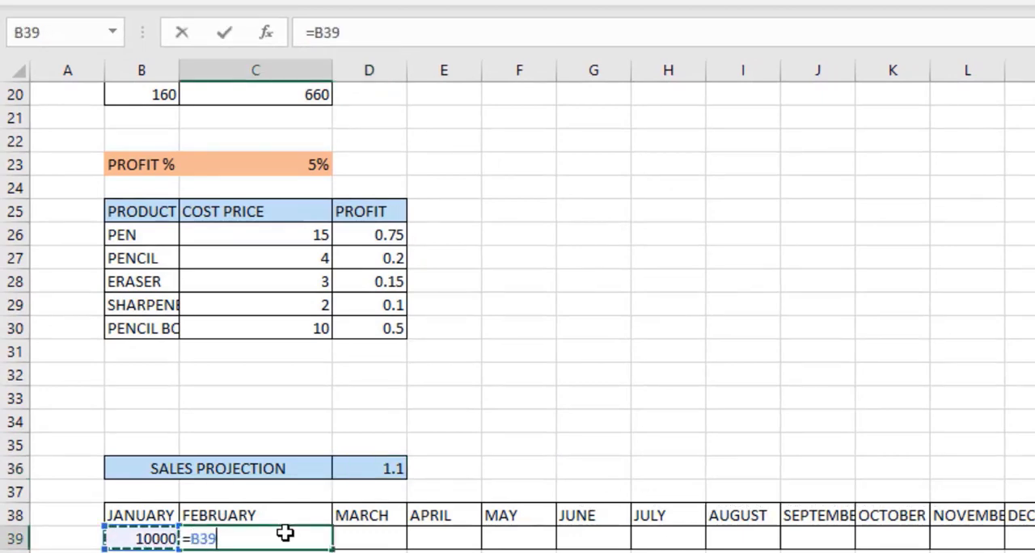
pyautogui.write('*')
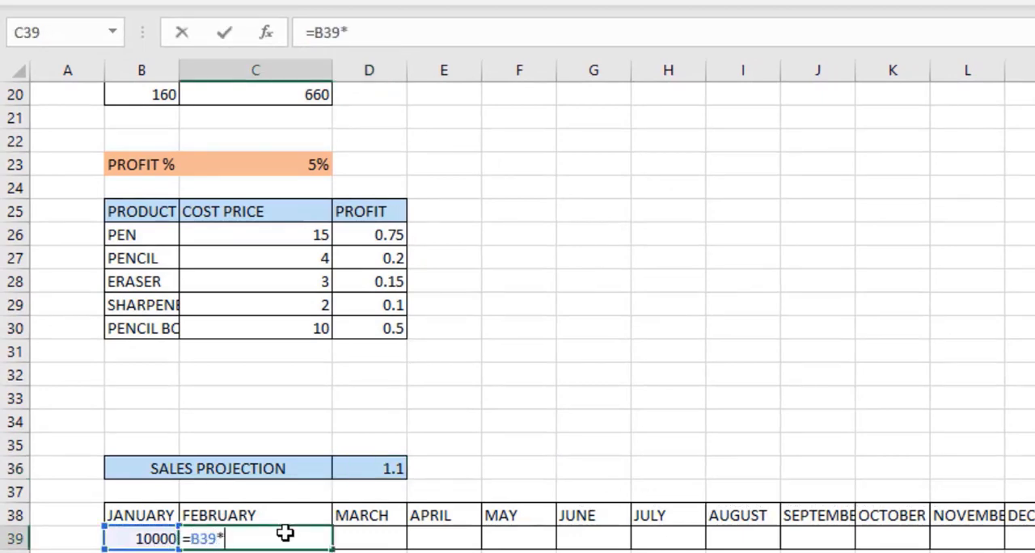
pyautogui.click(381, 471)
pyautogui.press('Return')
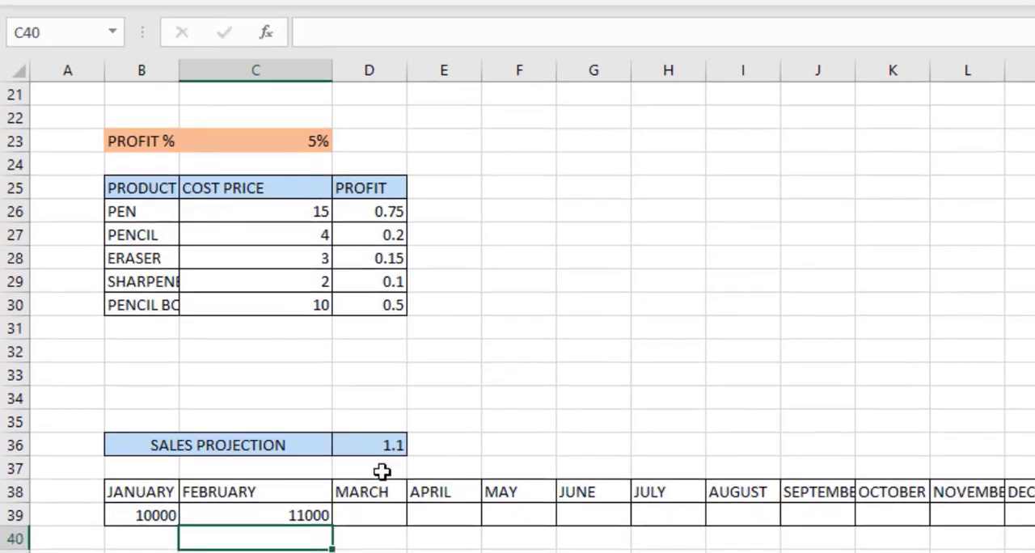
# Copy the FEBRUARY formula into MARCH and compare both cells' formulas.
pyautogui.click(291, 510)
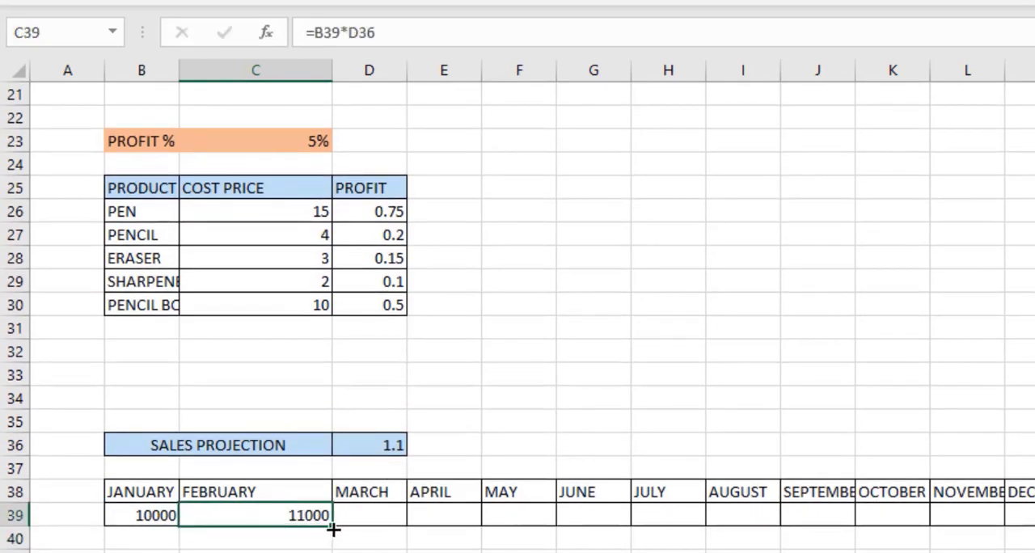
pyautogui.moveTo(331, 526); pyautogui.dragTo(397, 524)
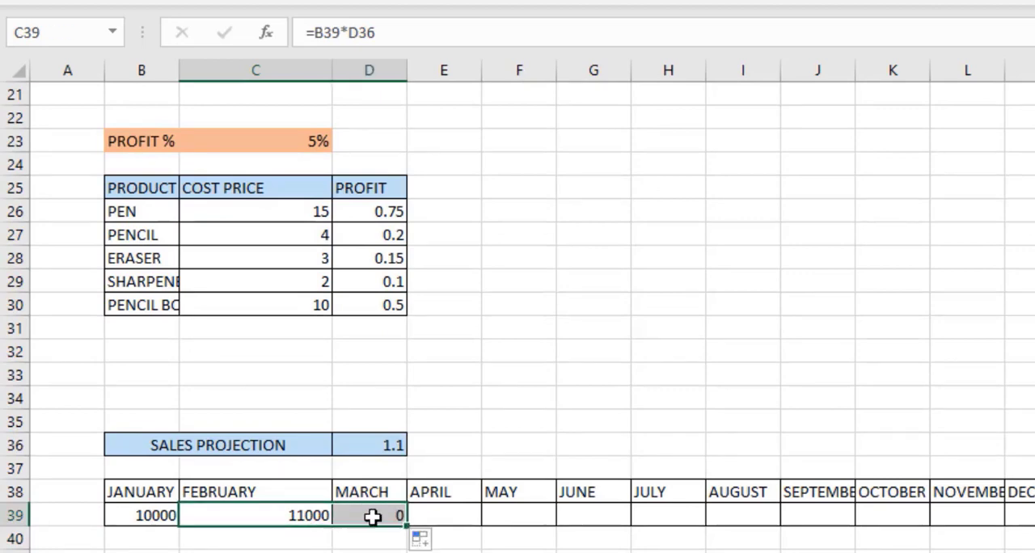
pyautogui.click(368, 515)
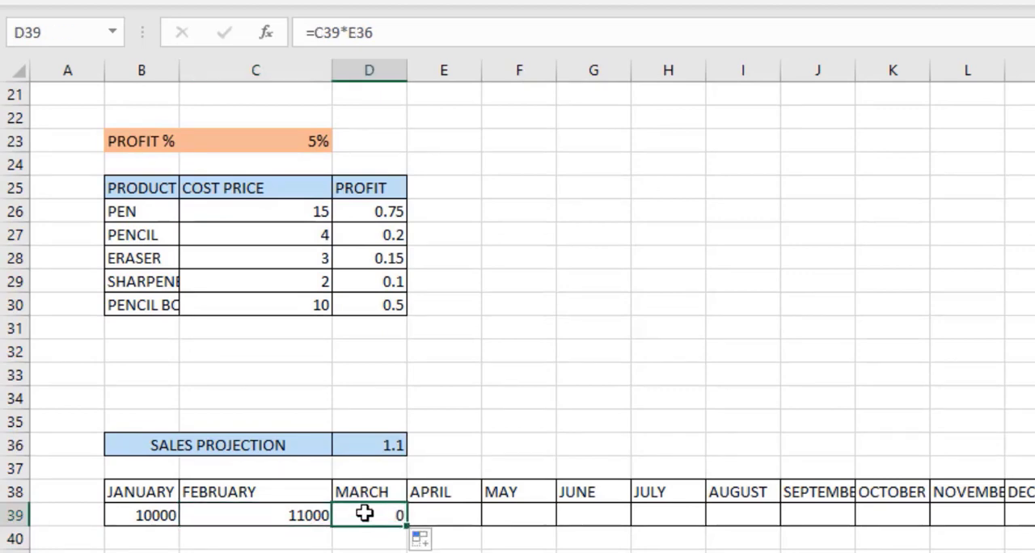
pyautogui.click(313, 514)
pyautogui.click(361, 32)
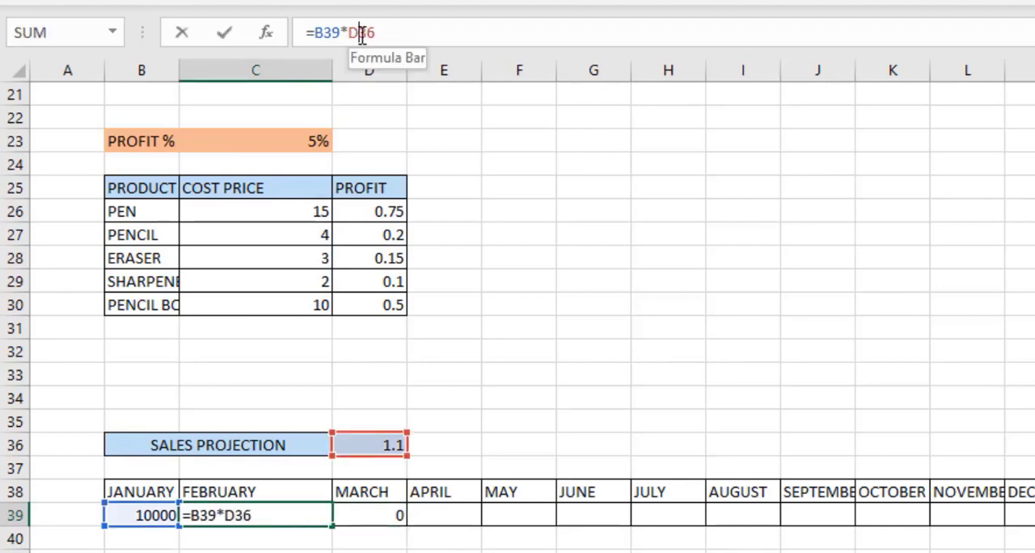
pyautogui.click(390, 518)
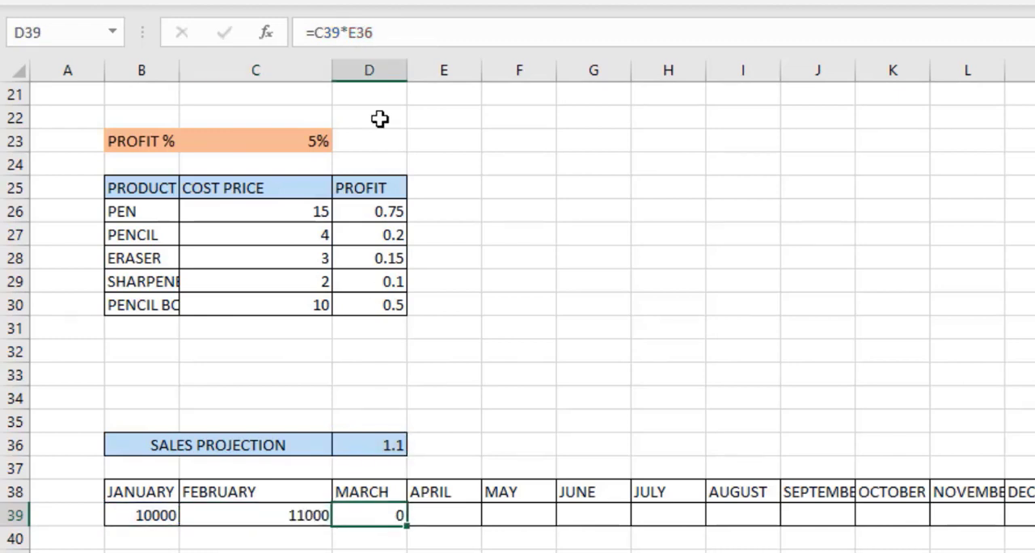
# Change the FEBRUARY formula to =B39*$D36 and fill it across the row through DECEMBER.
pyautogui.press('Left')
pyautogui.click(353, 32)
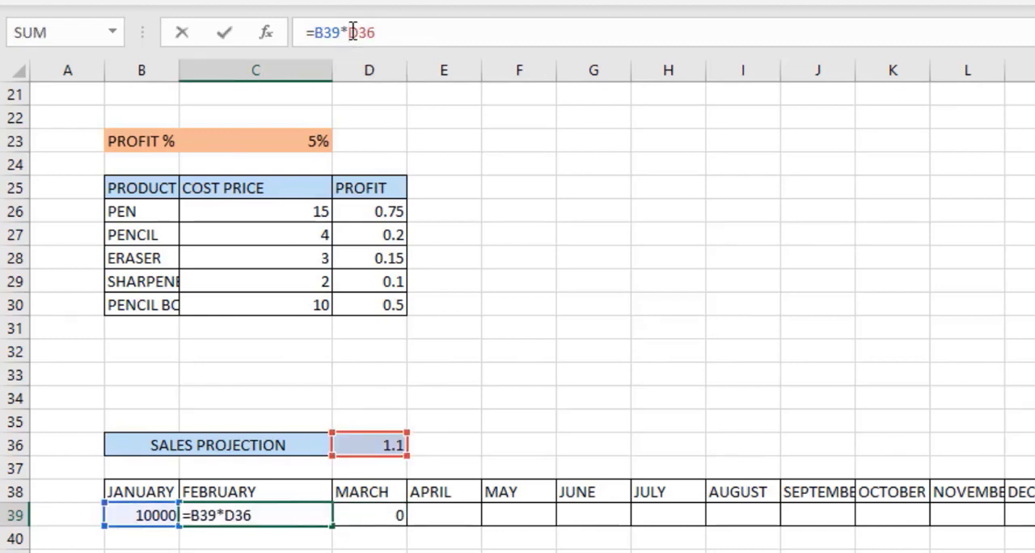
pyautogui.press('F4')
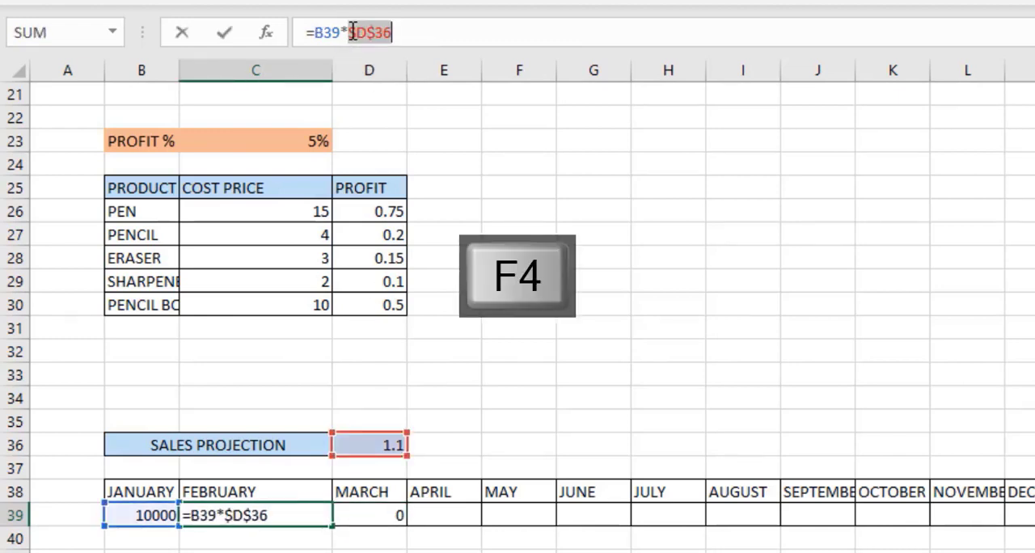
pyautogui.press('F4')
pyautogui.press('F4')
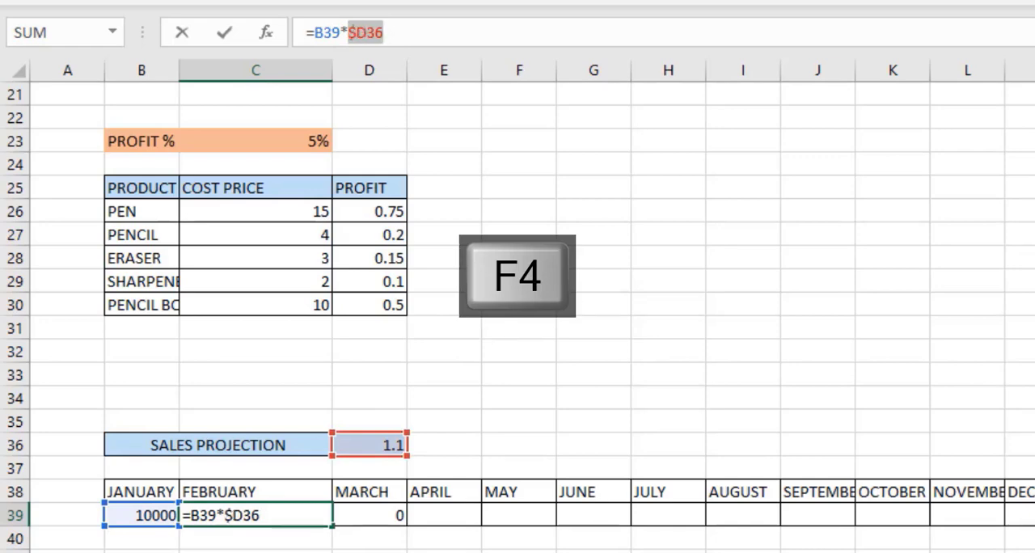
pyautogui.press('Return')
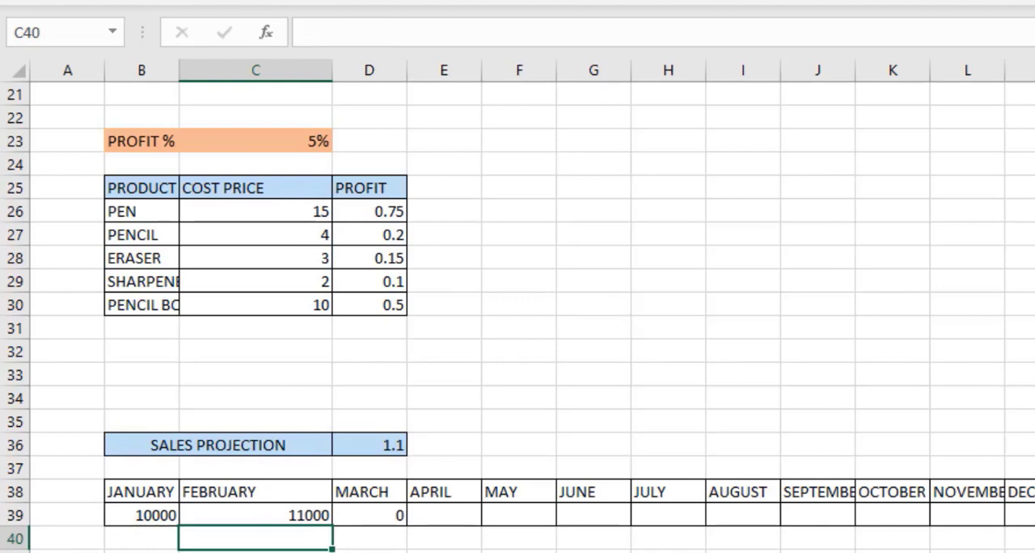
pyautogui.click(315, 514)
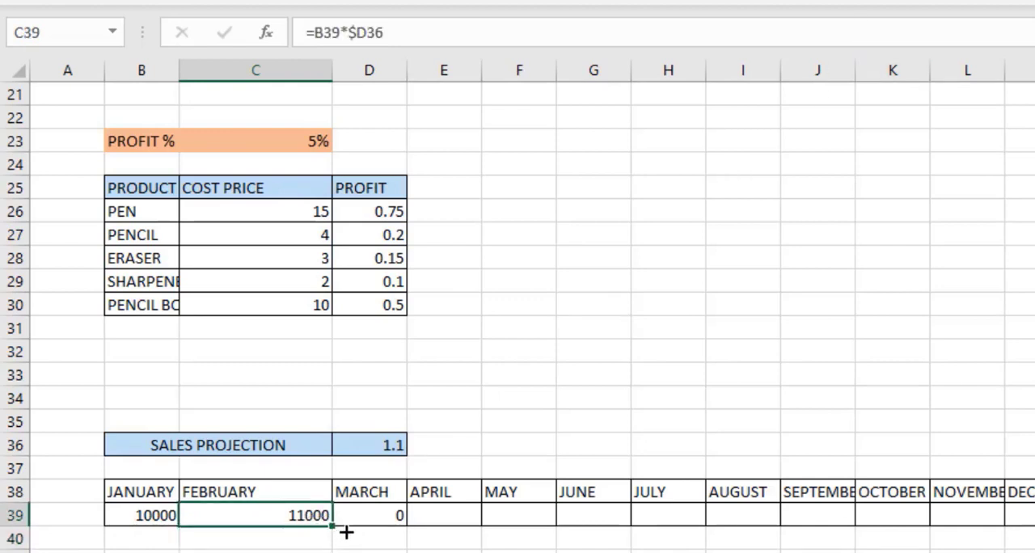
pyautogui.moveTo(346, 531); pyautogui.dragTo(1033, 549)
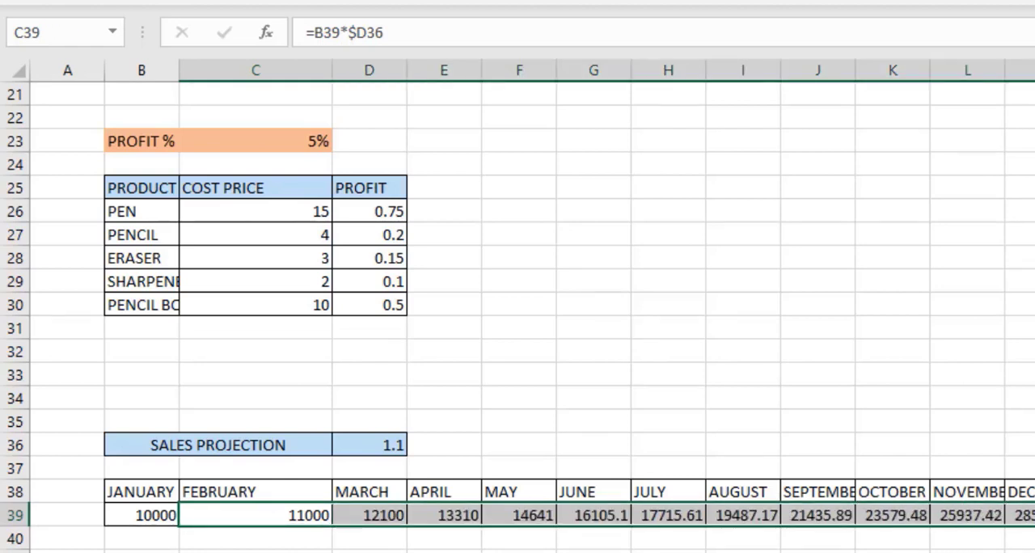
# Step through the copied sales projection formulas across row 39 from MARCH to DECEMBER.
pyautogui.click(392, 514)
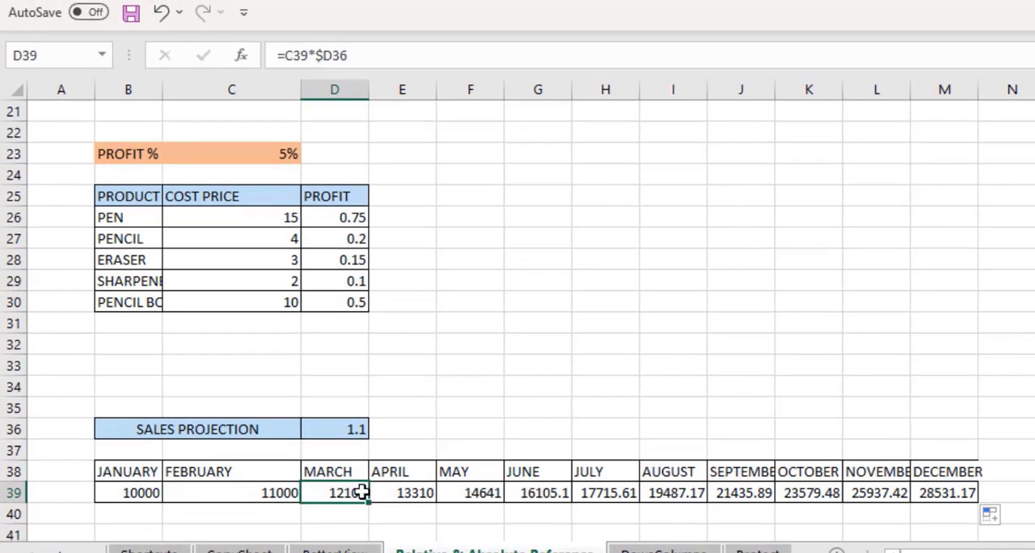
pyautogui.press('Right')
pyautogui.press('Right')
pyautogui.press('Right')
pyautogui.press('Right')
pyautogui.press('Right')
pyautogui.press('Right')
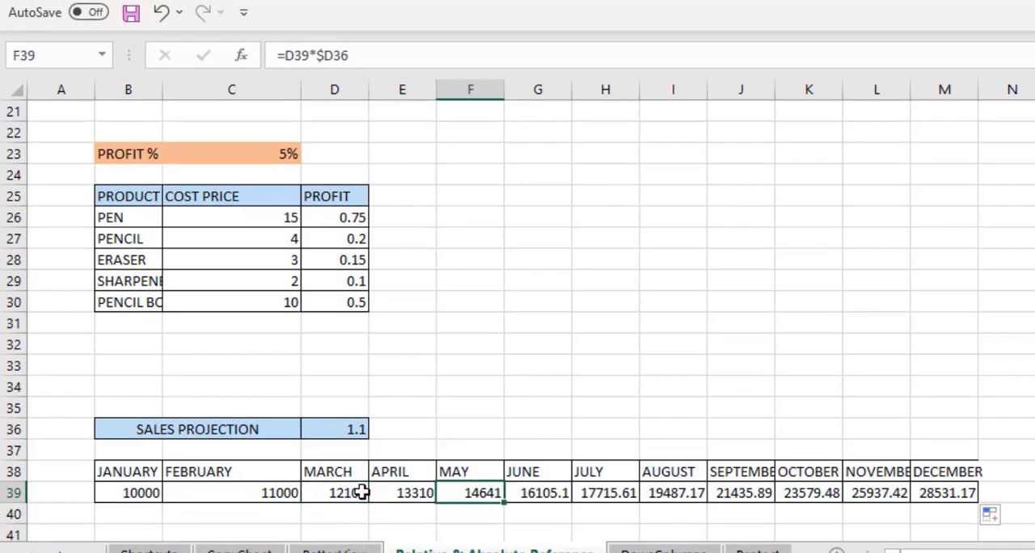
pyautogui.press('Right')
pyautogui.press('Right')
pyautogui.press('Right')
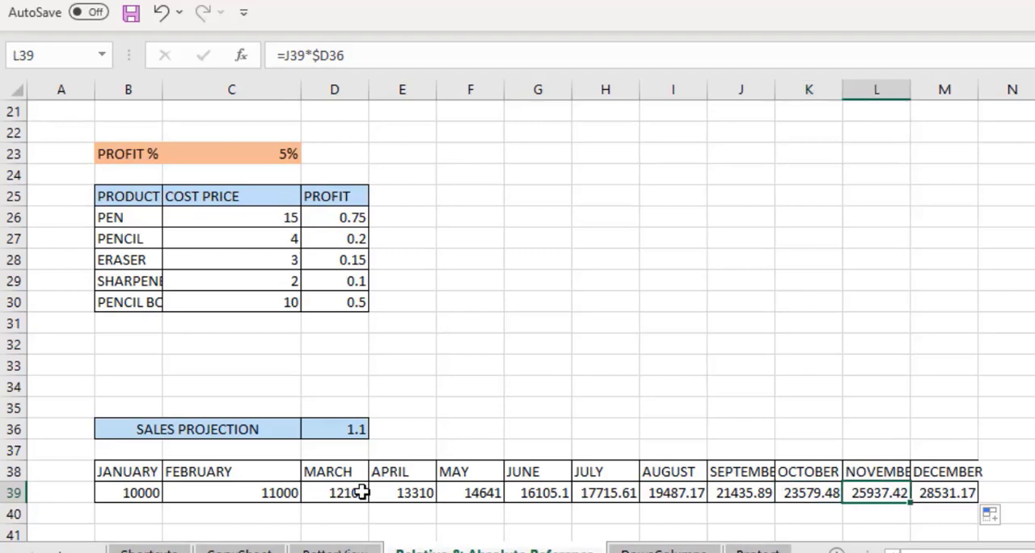
pyautogui.press('Right')
# Return to the top of the sheet and examine the absolute reference $B$16 in the first CUMULATIVE TOTAL formula.
pyautogui.press('Down')
pyautogui.press('Down')
pyautogui.press('Down')
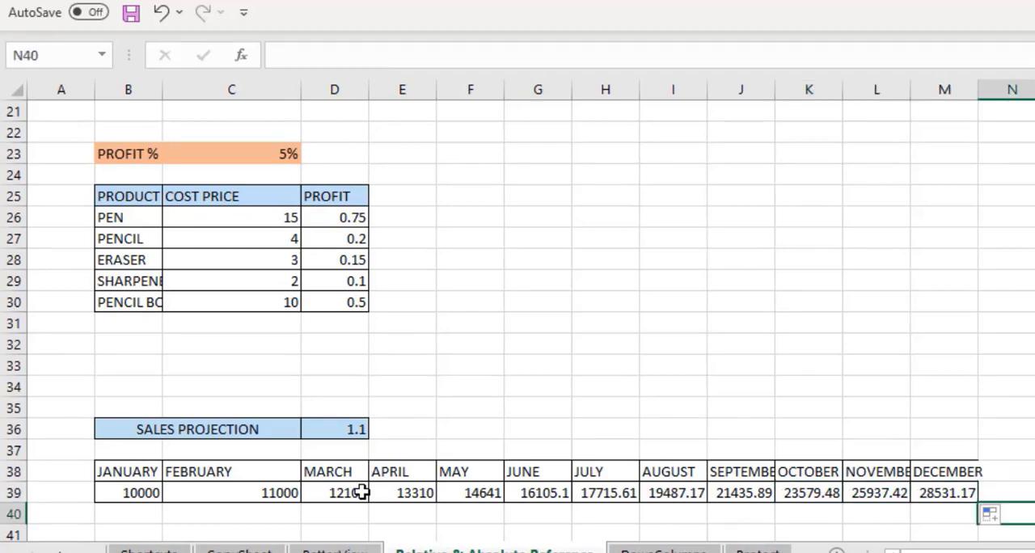
pyautogui.press('Up')
pyautogui.press('Up')
pyautogui.press('Up')
pyautogui.press('Up')
pyautogui.press('Up')
pyautogui.press('Up')
pyautogui.press('Up')
pyautogui.press('Up')
pyautogui.press('Up')
pyautogui.press('Up')
pyautogui.press('Up')
pyautogui.press('Up')
pyautogui.press('Up')
pyautogui.press('Up')
pyautogui.press('Up')
pyautogui.press('Up')
pyautogui.press('Up')
pyautogui.press('Up')
pyautogui.press('Up')
pyautogui.press('Up')
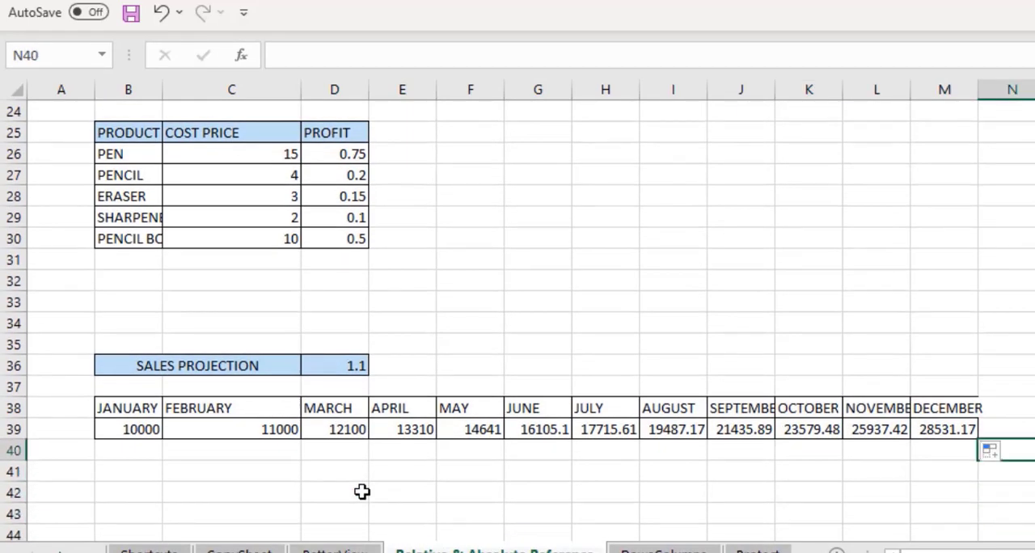
pyautogui.press('Up')
pyautogui.press('Up')
pyautogui.press('Up')
pyautogui.press('Up')
pyautogui.press('Up')
pyautogui.press('Up')
pyautogui.press('Up')
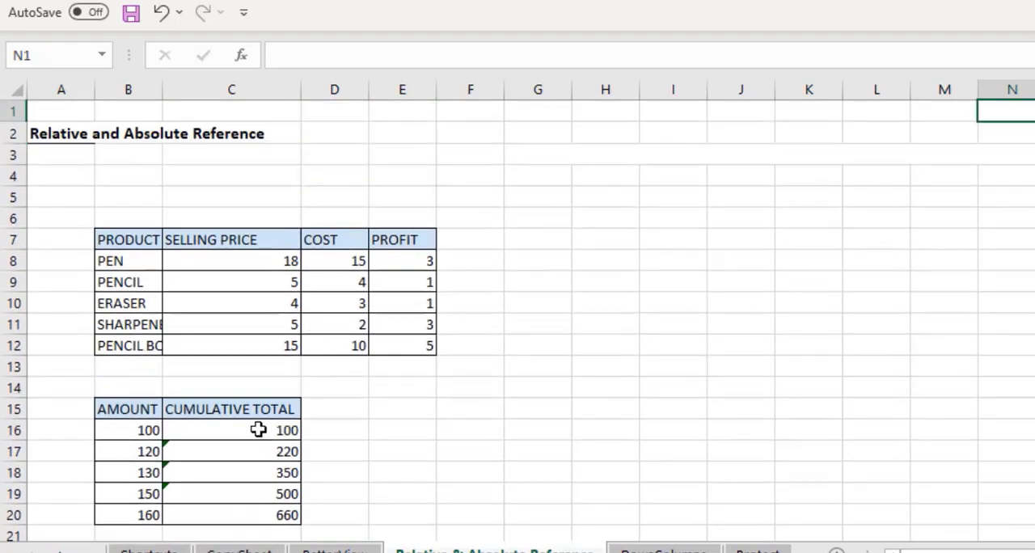
pyautogui.click(248, 432)
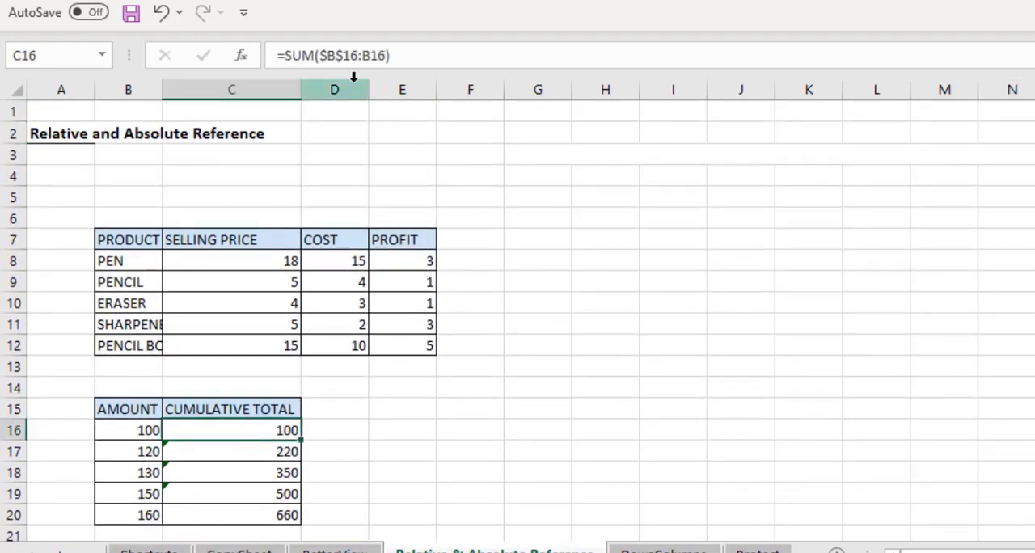
pyautogui.click(338, 60)
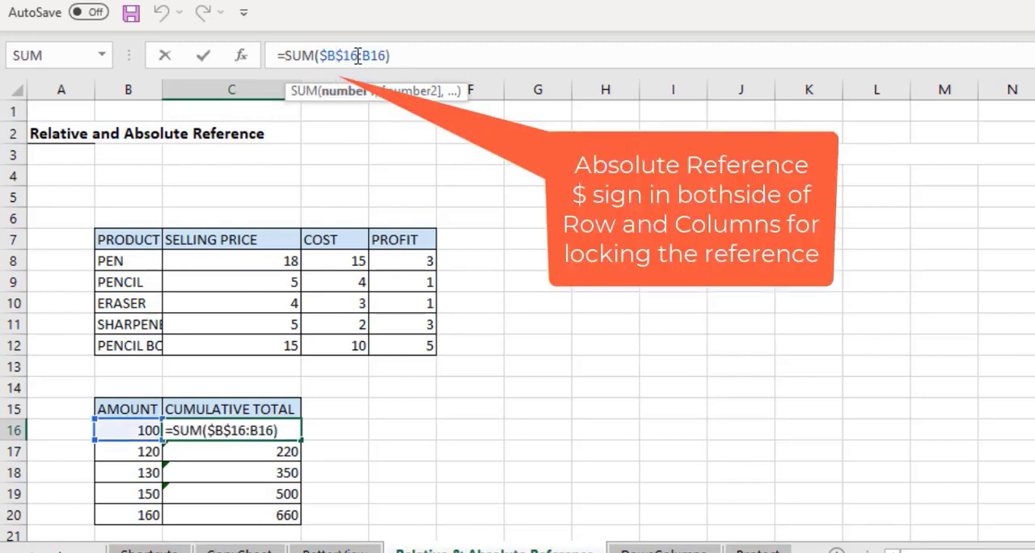
pyautogui.moveTo(360, 55); pyautogui.dragTo(318, 55)
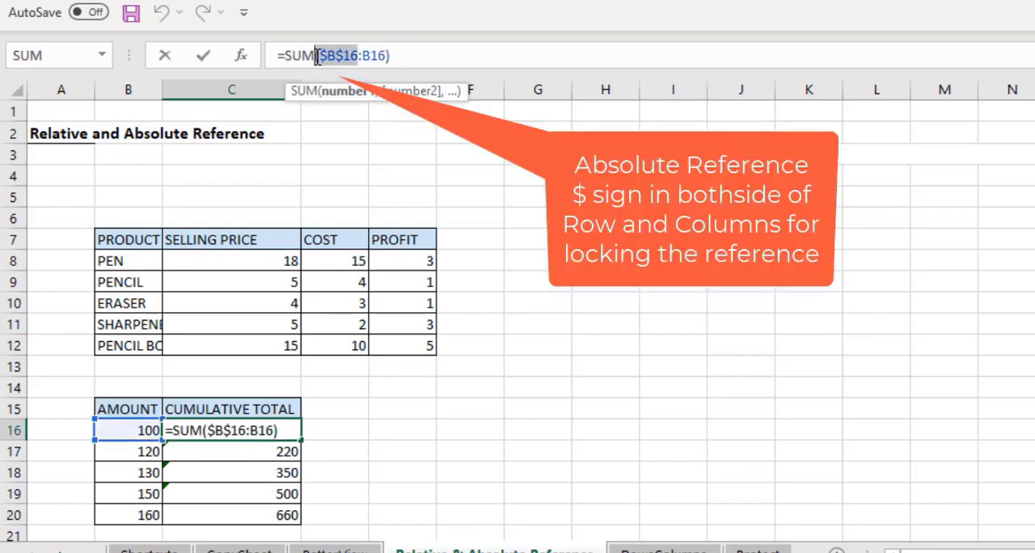
pyautogui.click(411, 427)
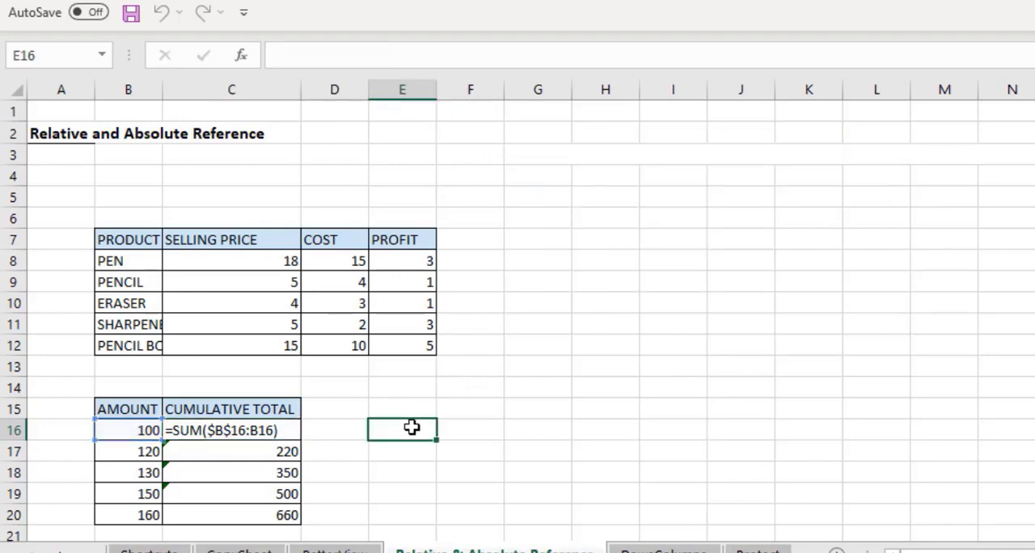
# Inspect the relative-reference profit formula in the PEN row of the first PROFIT column.
pyautogui.click(418, 260)
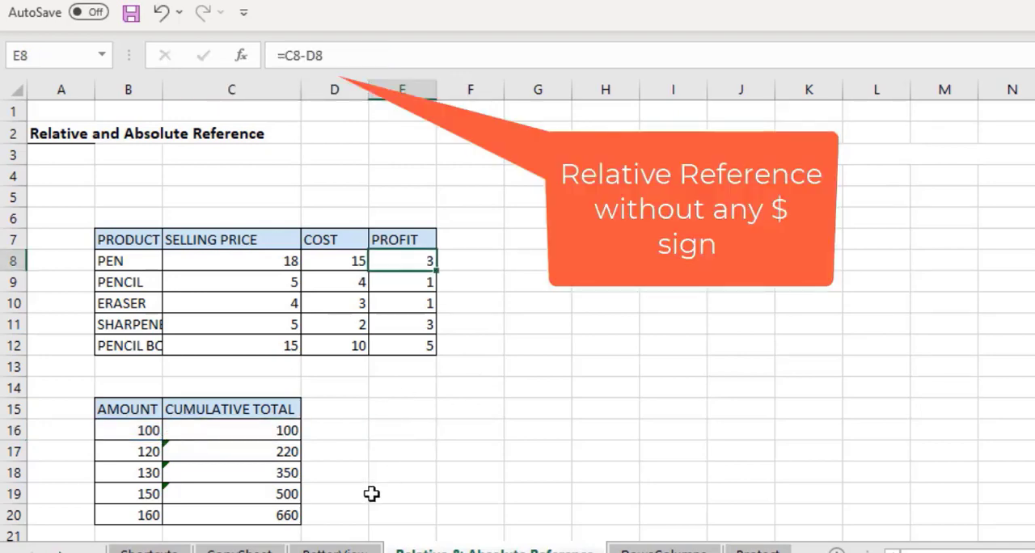
pyautogui.press('Down')
pyautogui.press('Down')
pyautogui.press('Down')
pyautogui.press('Down')
pyautogui.press('Down')
pyautogui.press('Down')
pyautogui.press('Down')
pyautogui.press('Down')
pyautogui.press('Down')
pyautogui.press('Down')
pyautogui.press('Down')
pyautogui.press('Down')
pyautogui.press('Down')
pyautogui.press('Down')
pyautogui.press('Down')
pyautogui.press('Down')
pyautogui.press('Down')
pyautogui.press('Down')
pyautogui.press('Down')
pyautogui.press('Down')
pyautogui.press('Down')
pyautogui.press('Down')
pyautogui.press('Down')
pyautogui.press('Down')
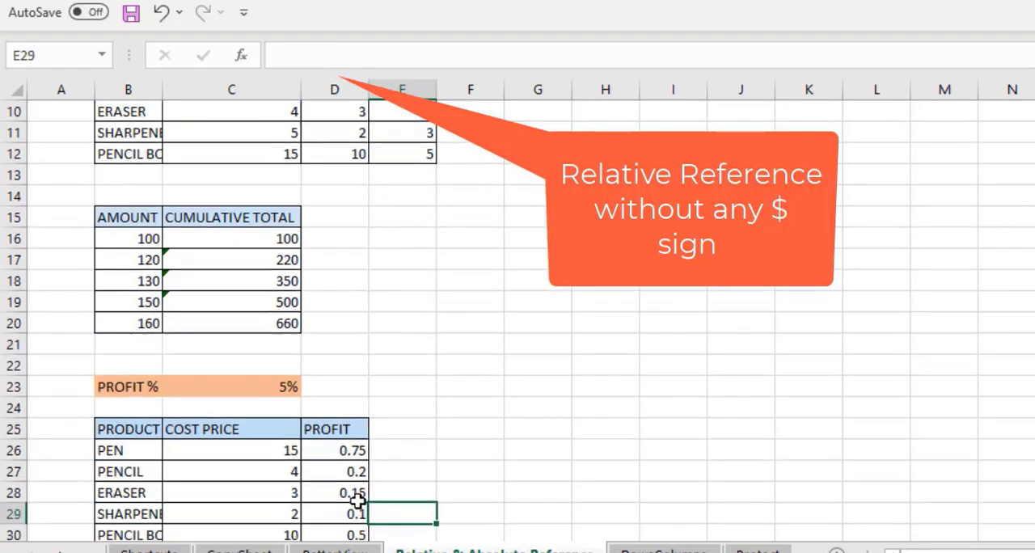
# Open the PENCIL profit formula in the lower table and highlight its mixed reference C$23.
pyautogui.click(354, 411)
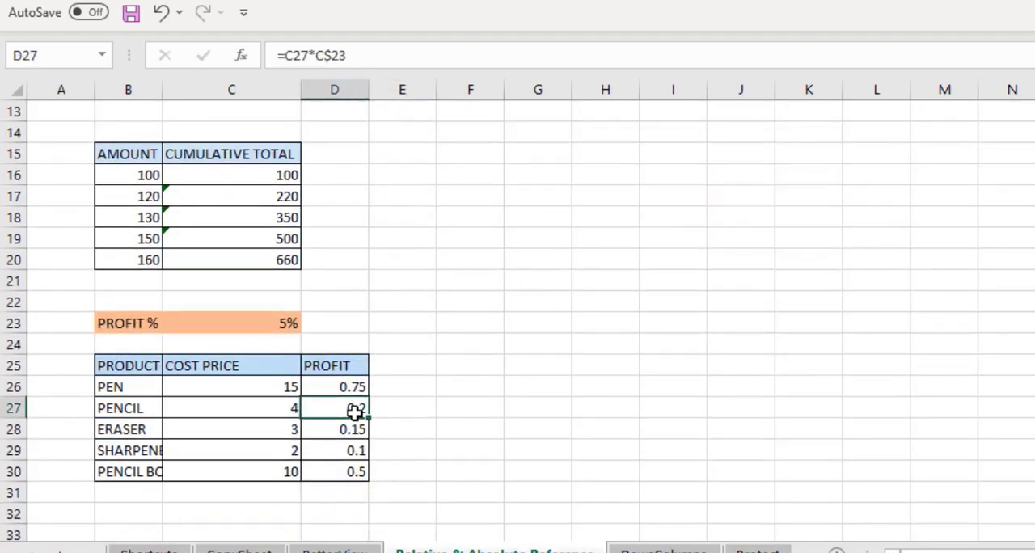
pyautogui.click(321, 56)
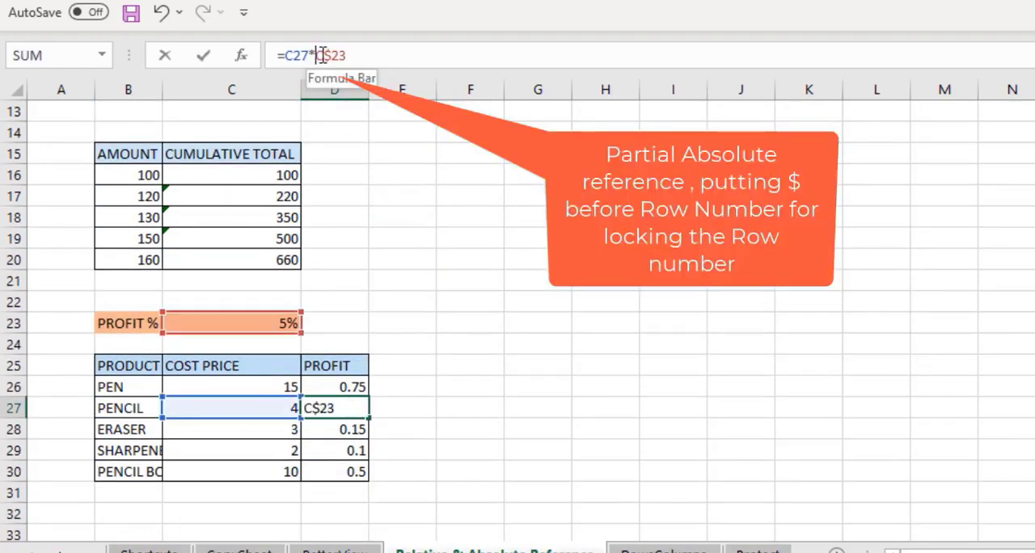
pyautogui.moveTo(315, 56); pyautogui.dragTo(331, 55)
pyautogui.click(409, 316)
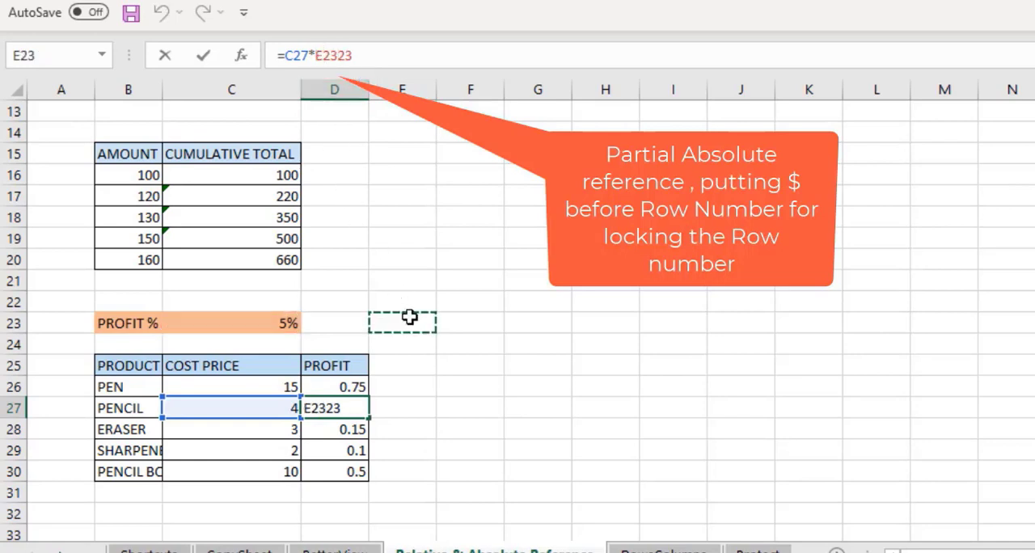